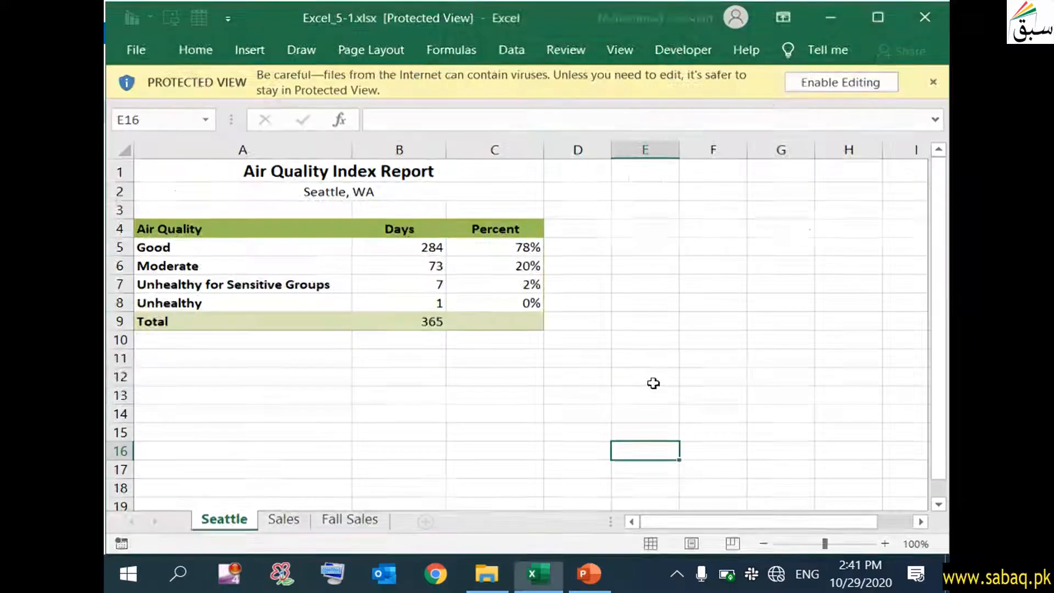
Enable editing of the protected workbook and view the Sales and Fall Sales worksheets before returning to Seattle.
click(821, 84)
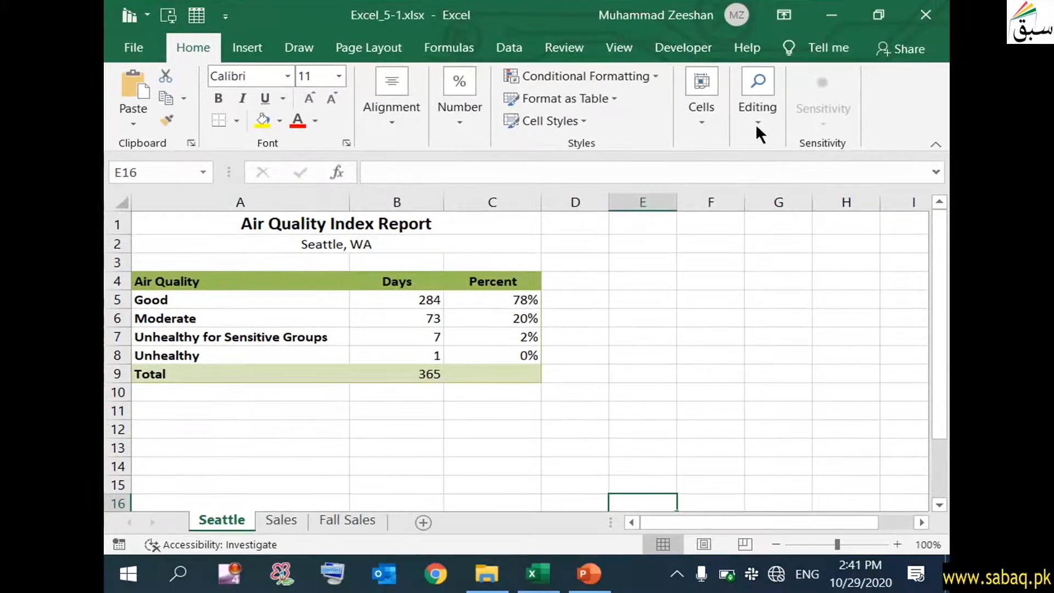
click(281, 521)
click(337, 520)
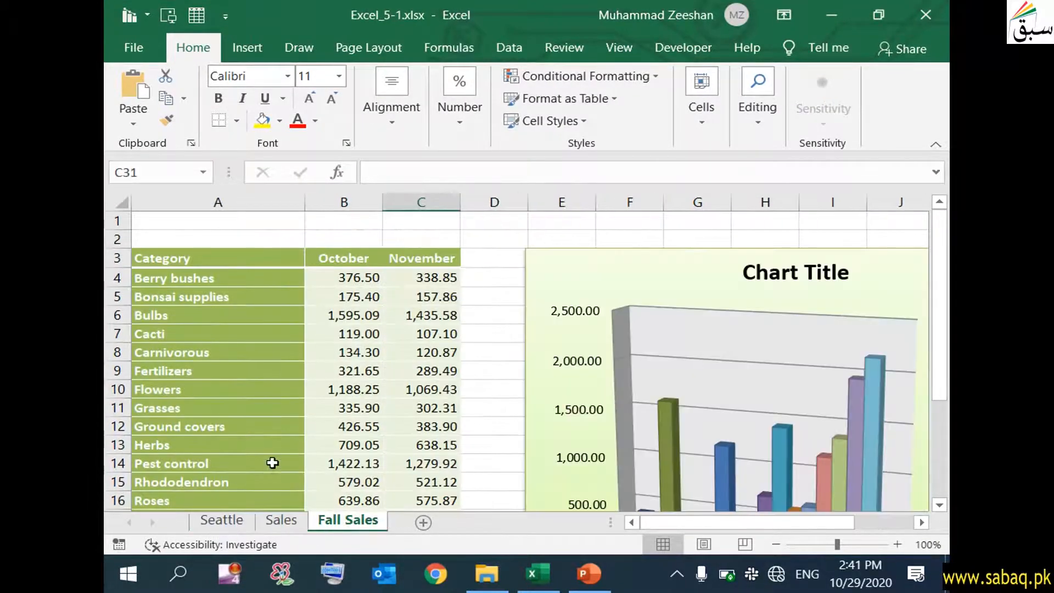
scroll(289, 456, down, 3)
scroll(289, 456, up, 2)
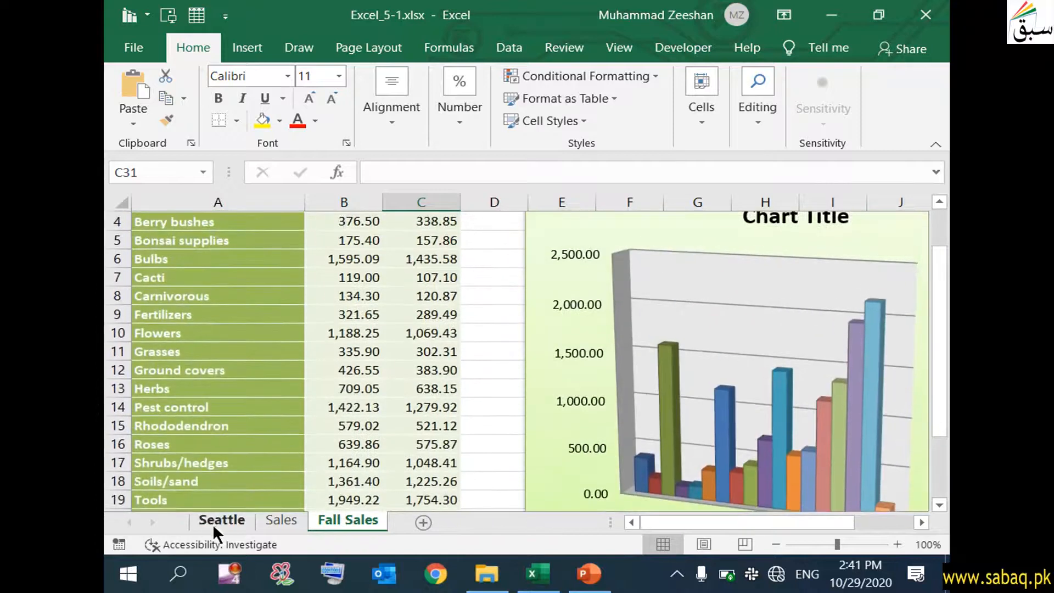
click(212, 522)
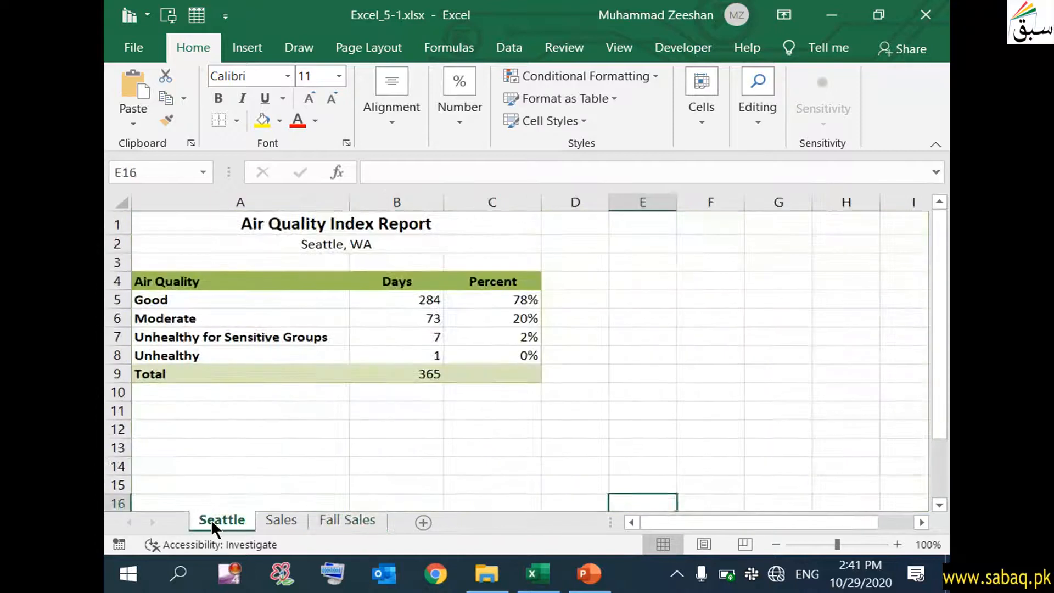
Switch to the PowerPoint slide show to read Task 1 of Project 1, and return to the Excel workbook.
click(598, 559)
click(490, 255)
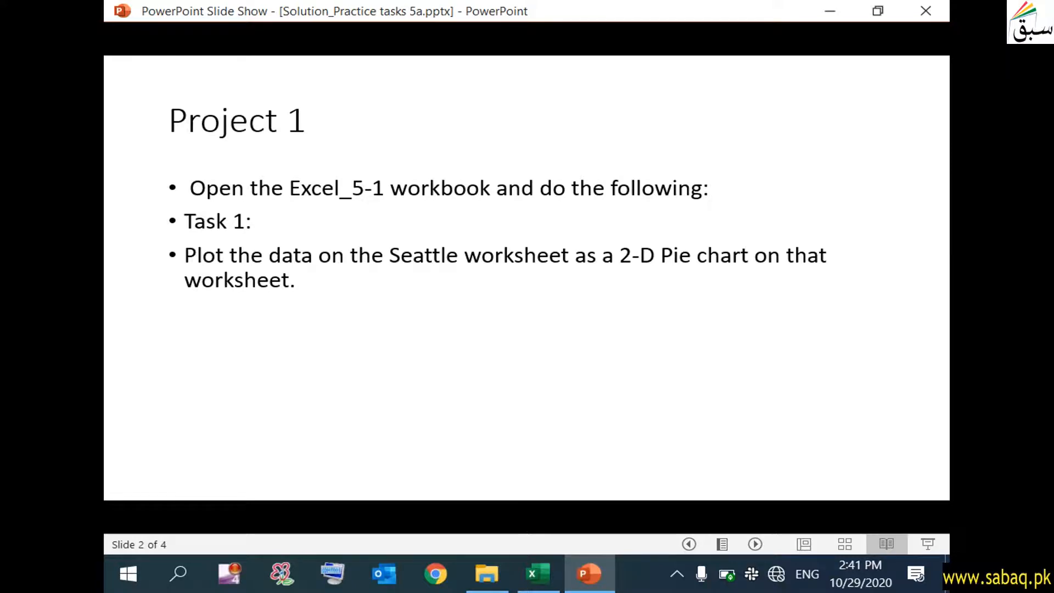
click(538, 574)
Insert a basic 2-D Pie chart from the air quality data in A4:C9 on the Seattle worksheet.
click(412, 467)
drag(186, 282, 488, 374)
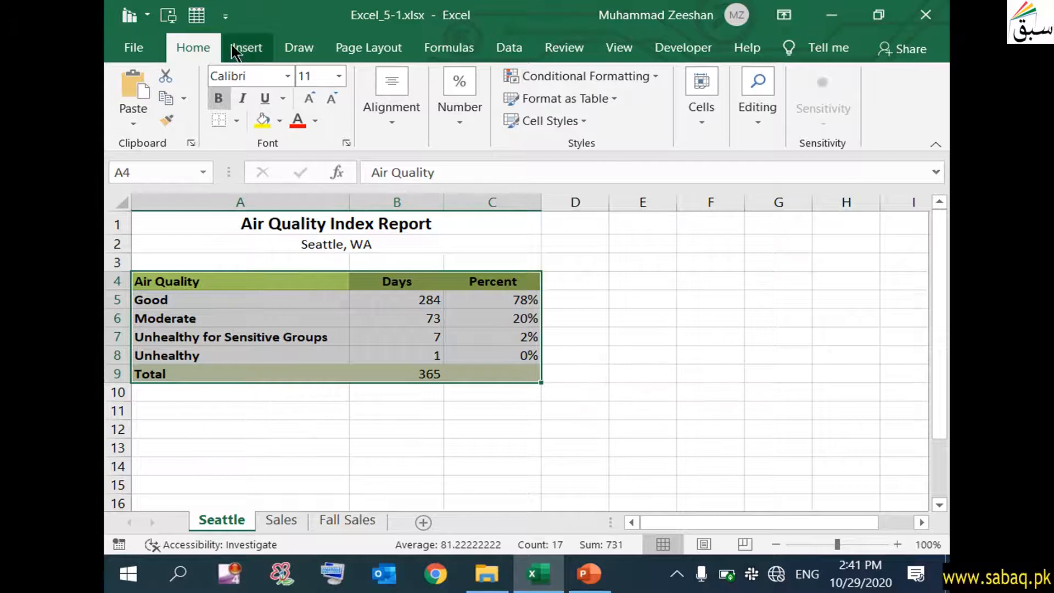
click(248, 51)
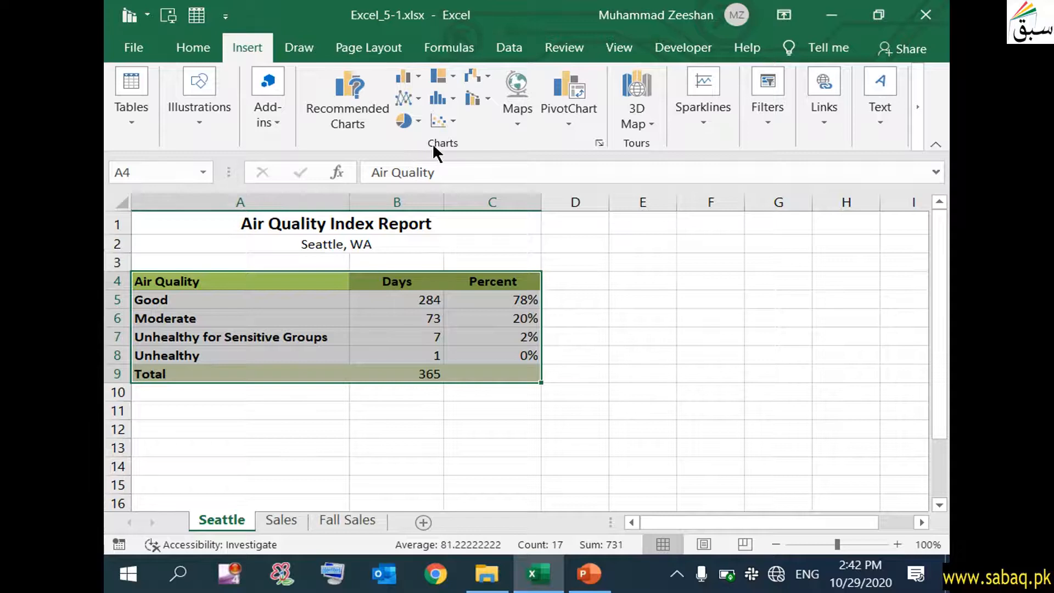
click(417, 119)
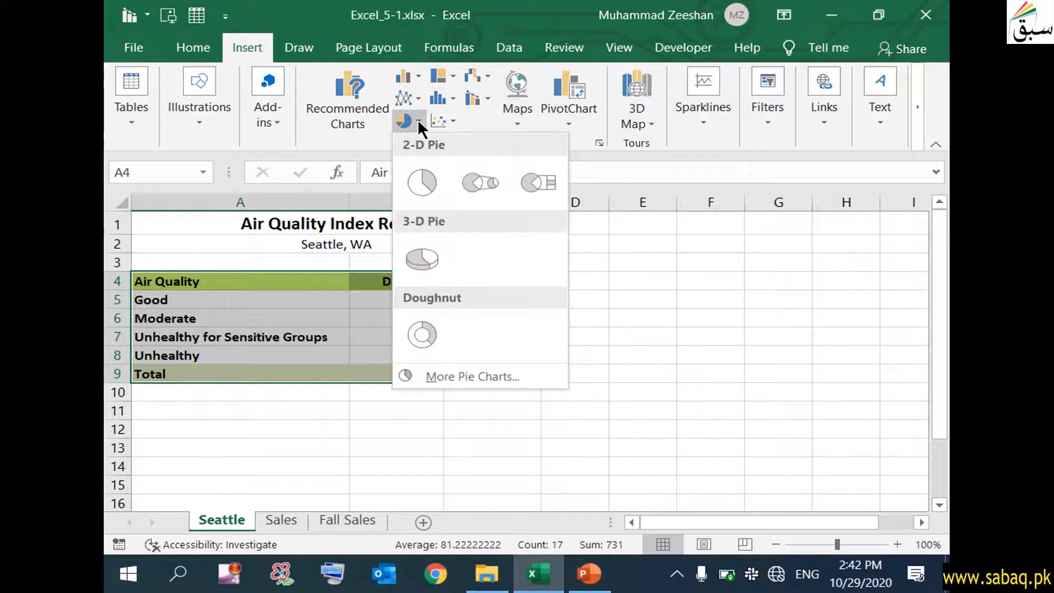
click(424, 179)
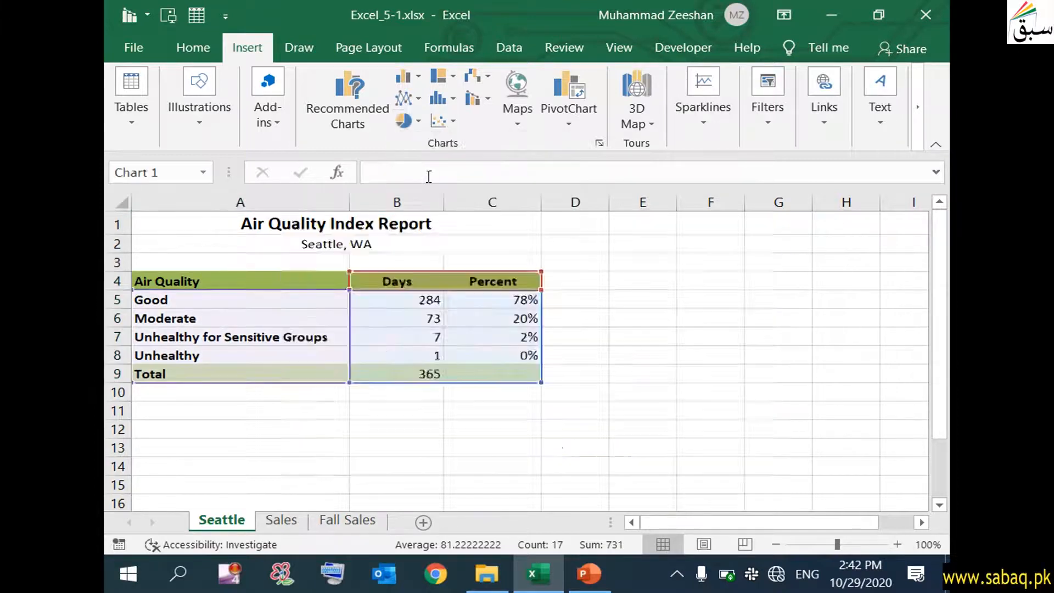
Move the pie chart below the air quality table so its upper edge sits at row 11.
drag(940, 374, 941, 413)
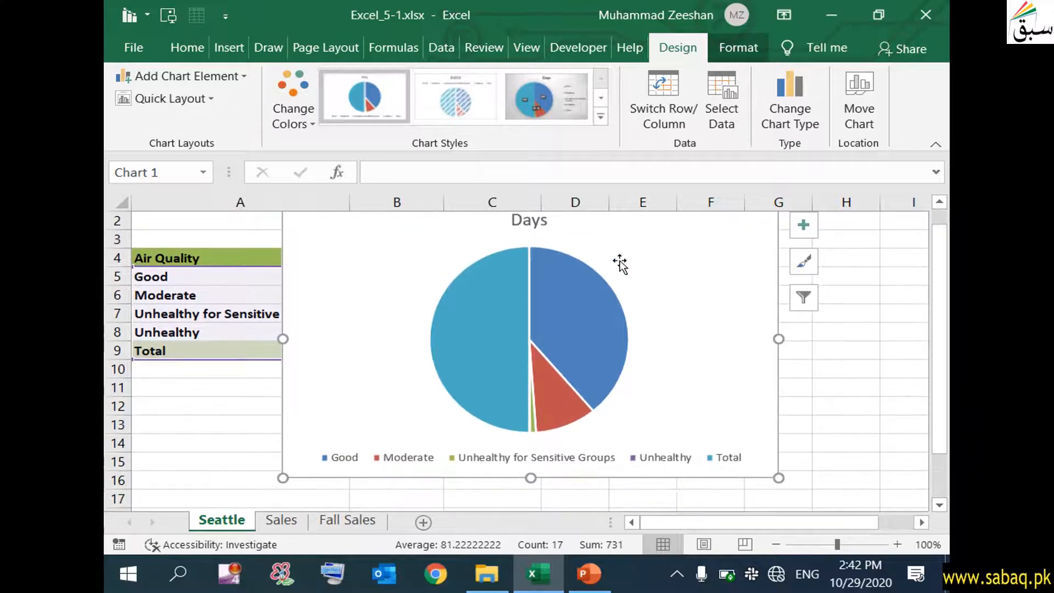
click(624, 259)
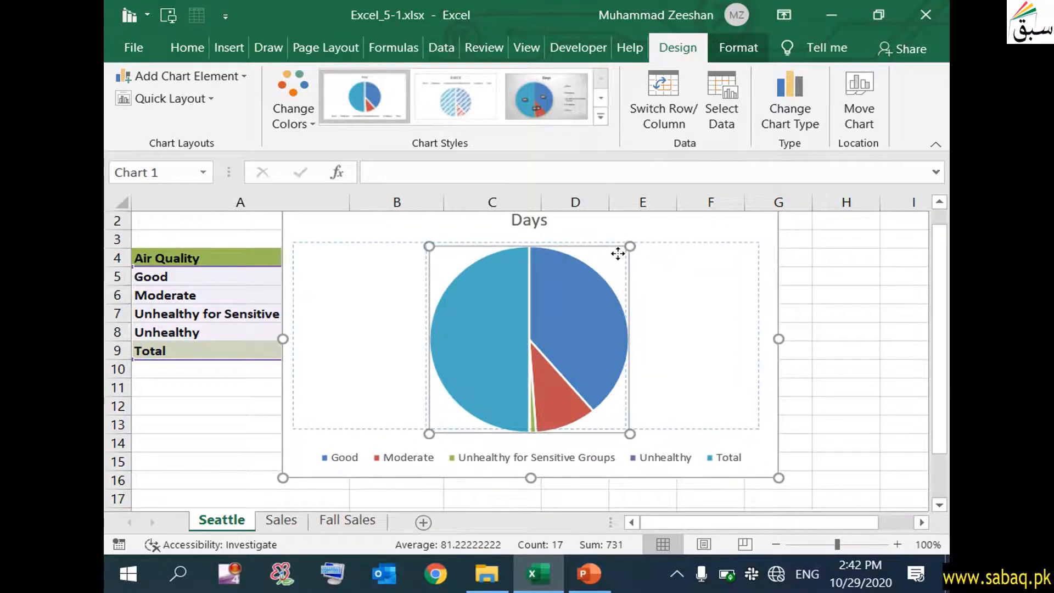
drag(618, 253, 617, 253)
drag(941, 413, 941, 342)
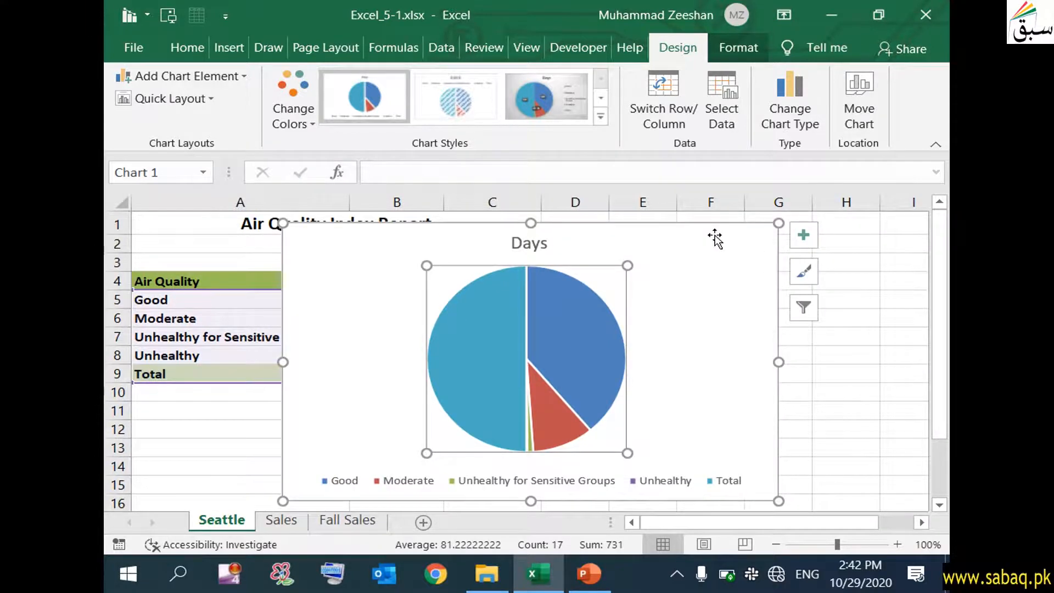
click(707, 272)
scroll(813, 321, down, 2)
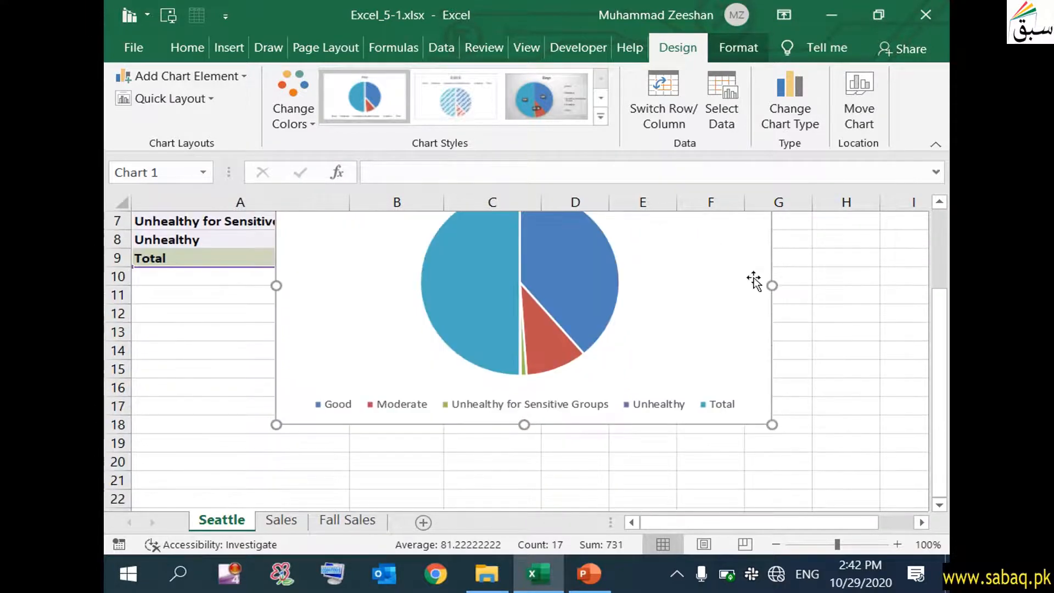
drag(708, 221, 644, 362)
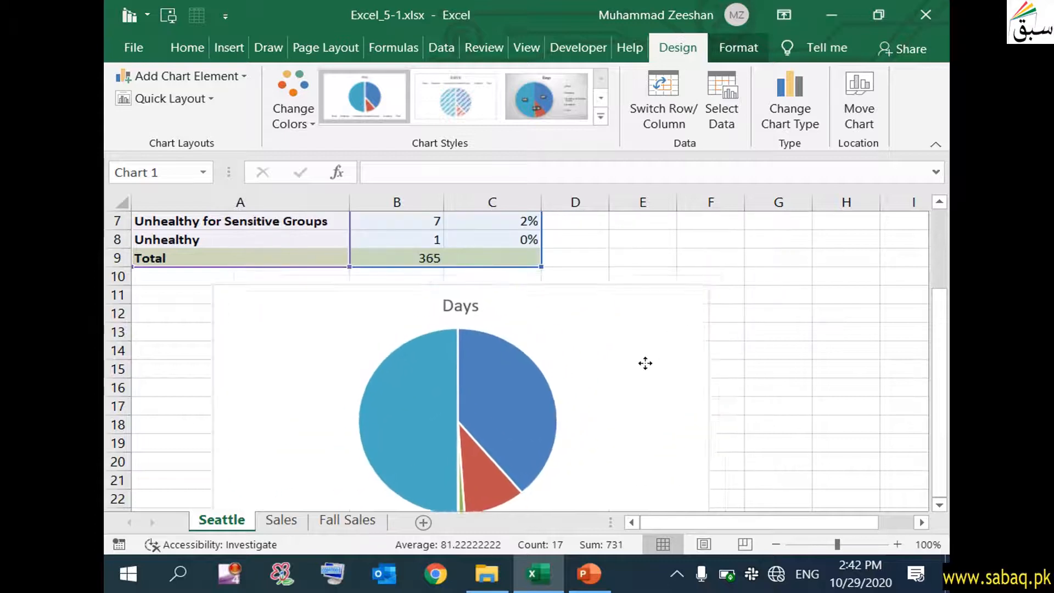
scroll(703, 349, down, 1)
scroll(703, 346, up, 3)
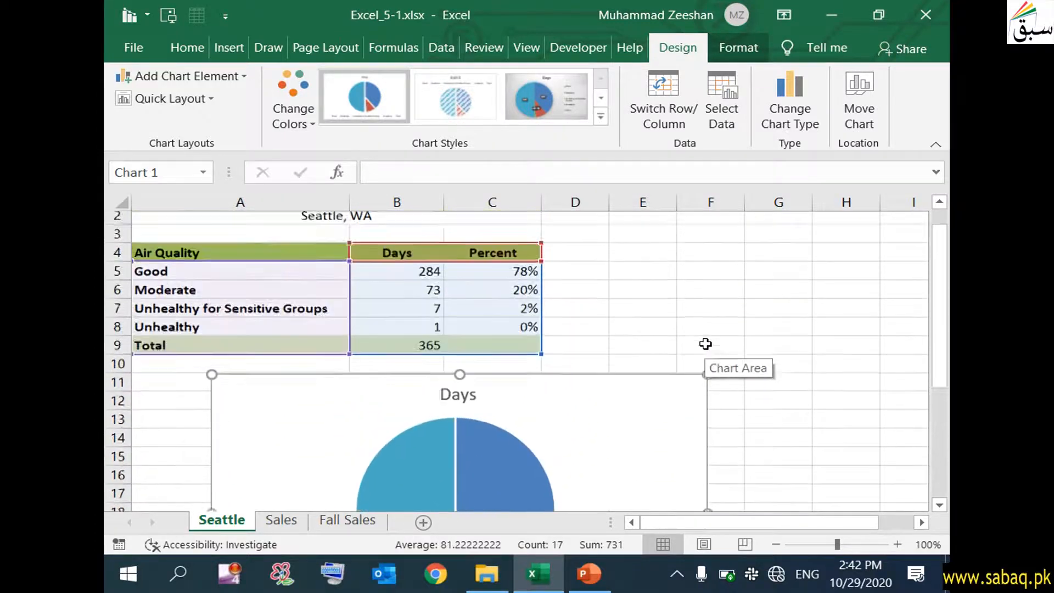
Compare the air quality categories and day values in the Seattle table with the pie chart and its legend.
scroll(647, 376, down, 1)
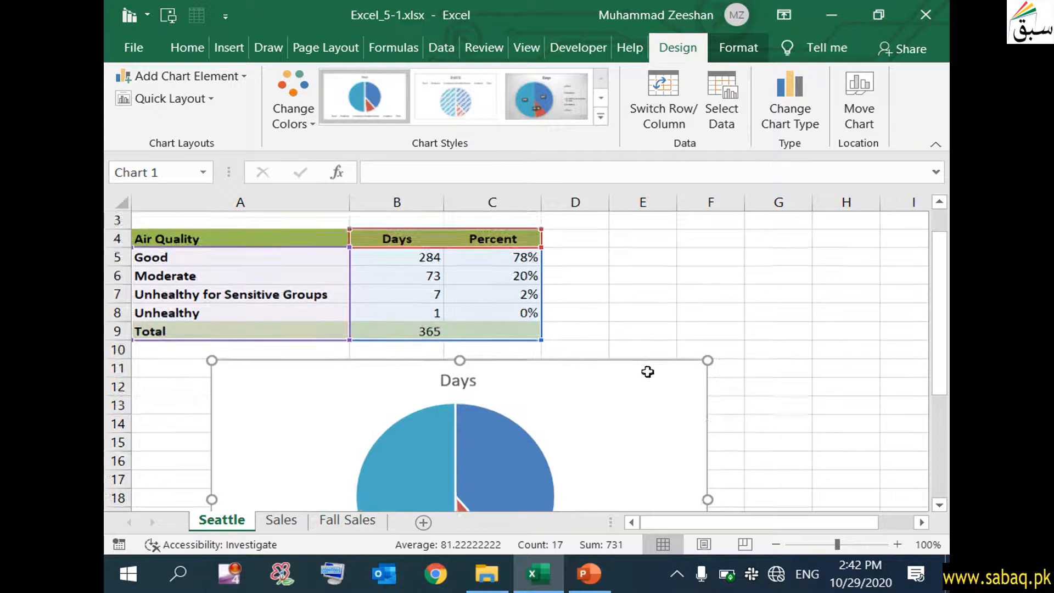
scroll(647, 376, up, 1)
scroll(648, 376, down, 1)
scroll(648, 377, down, 1)
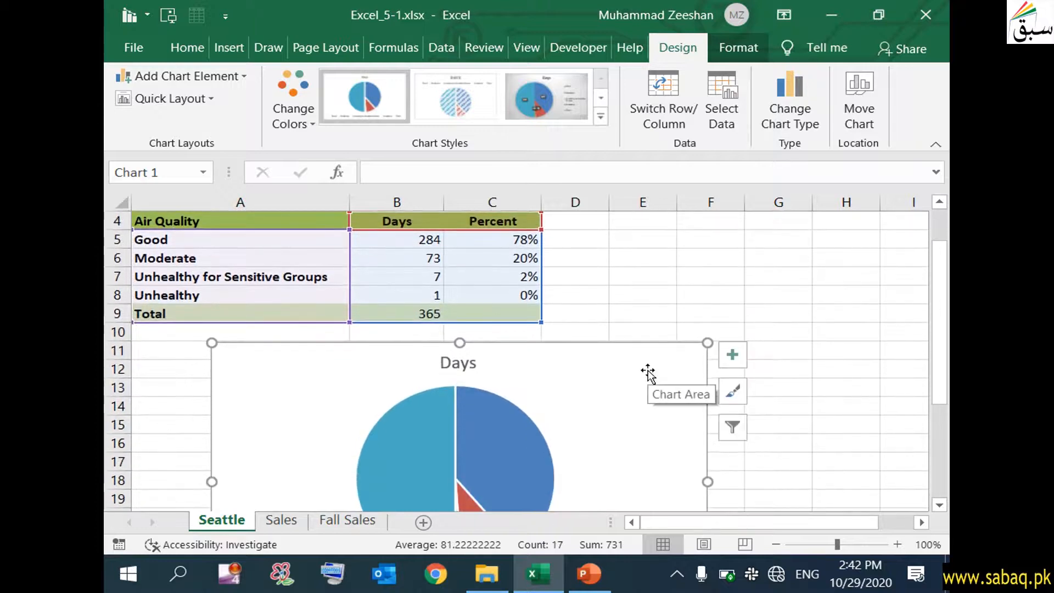
scroll(648, 372, up, 1)
scroll(547, 308, down, 4)
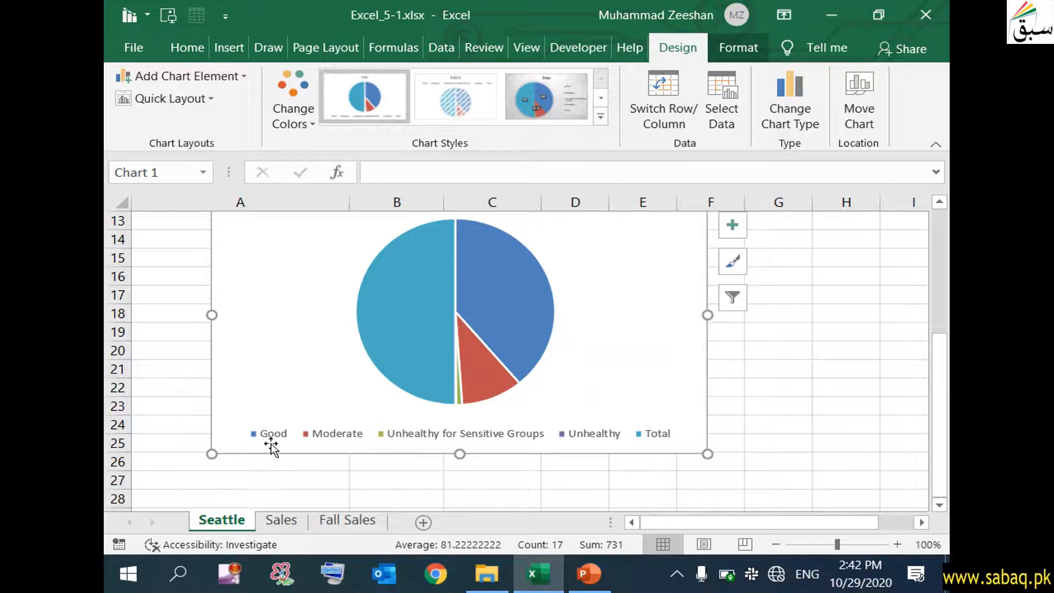
scroll(259, 440, up, 4)
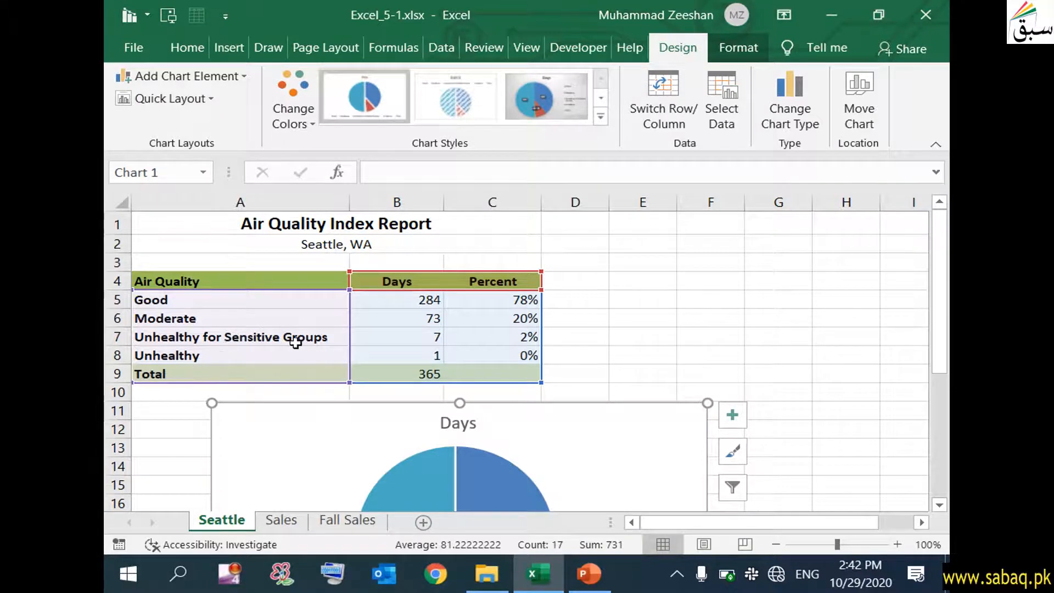
click(221, 357)
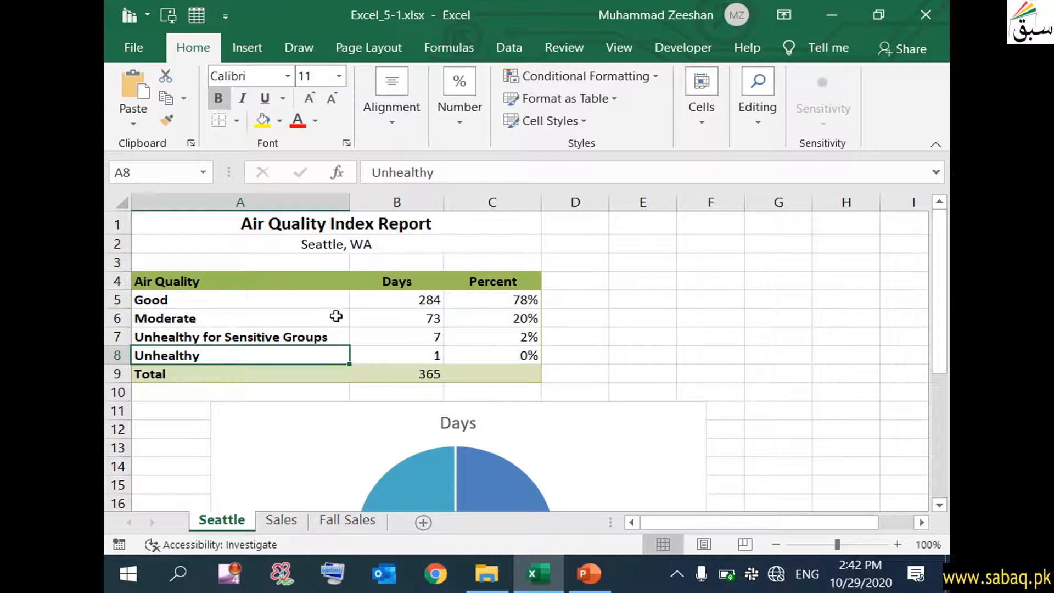
click(409, 299)
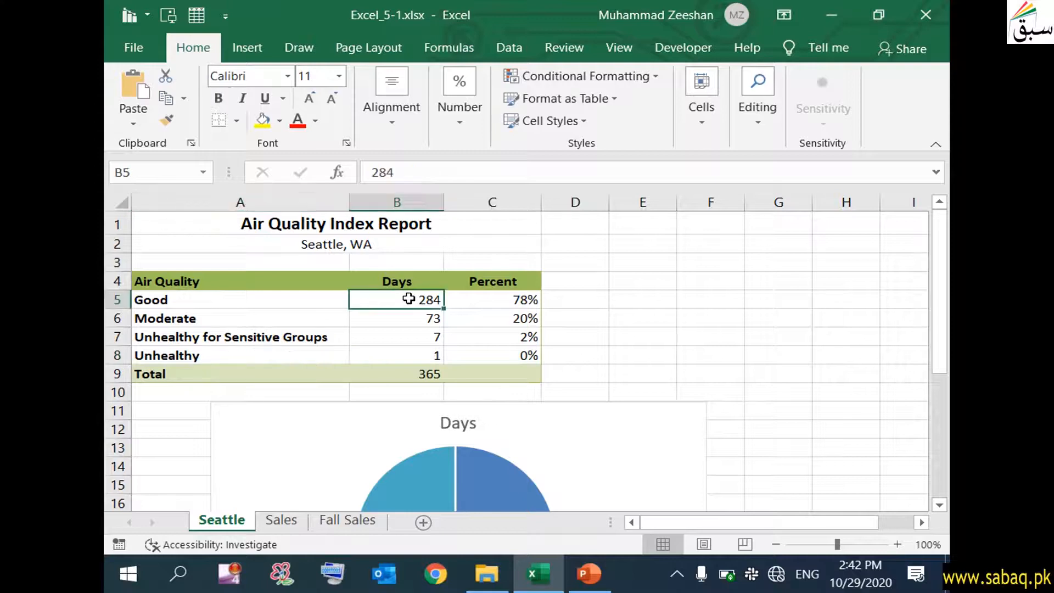
click(291, 298)
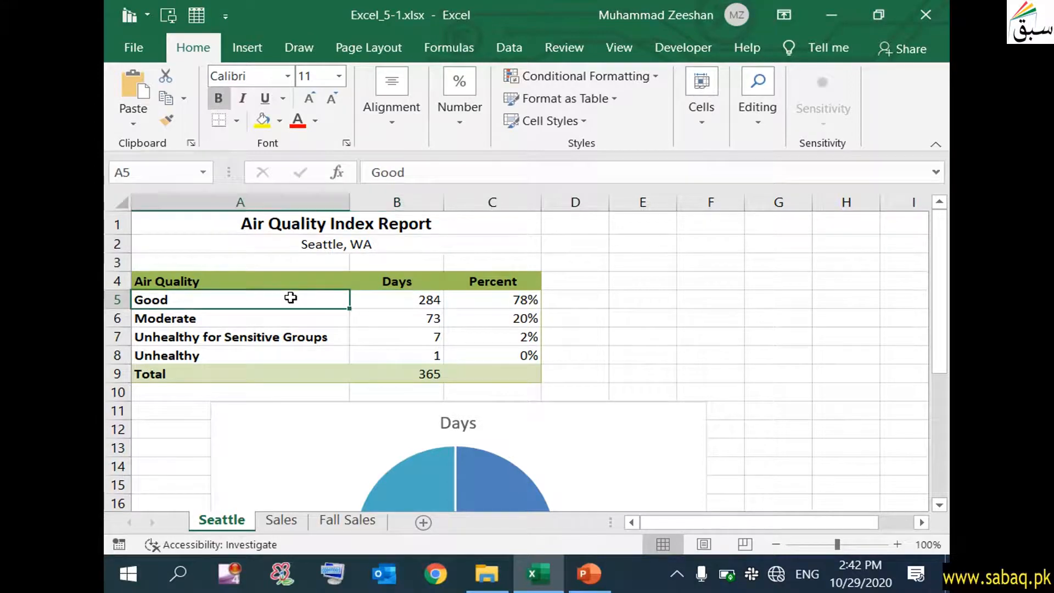
click(435, 300)
scroll(555, 439, down, 3)
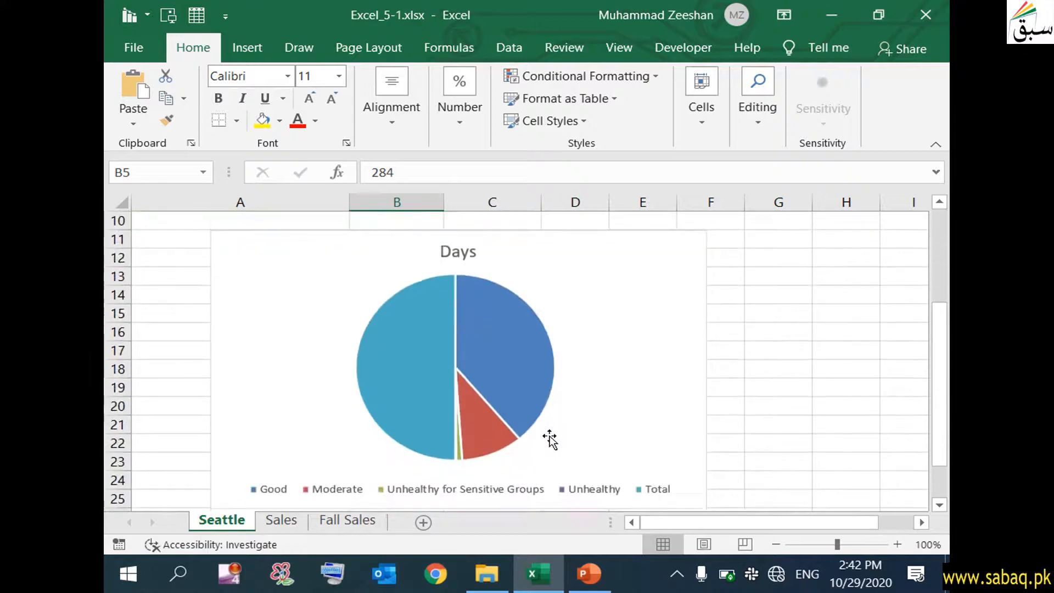
scroll(551, 440, down, 1)
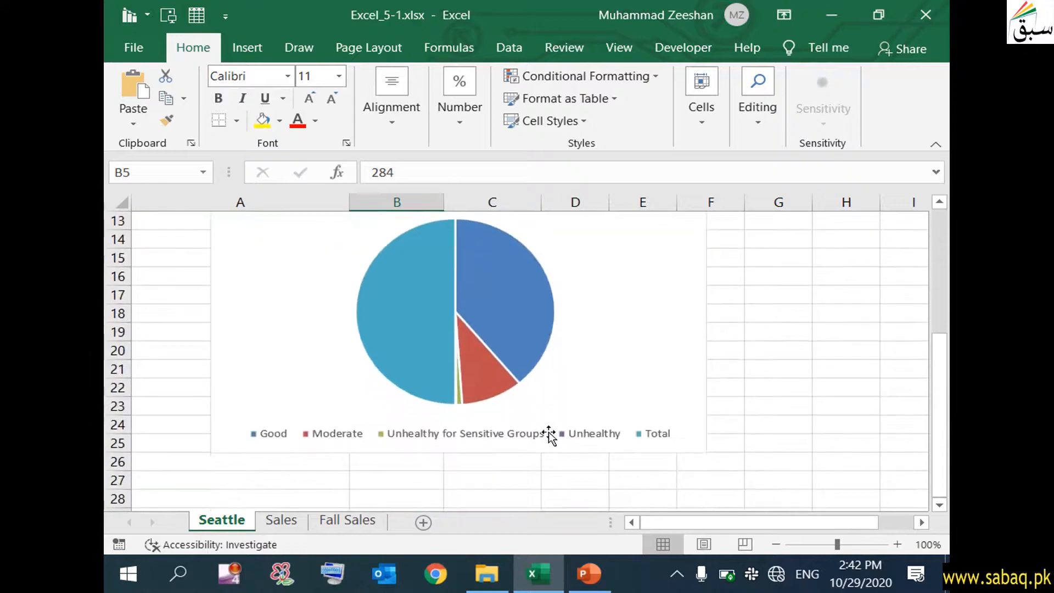
Examine the pie chart's legend entries and slices, including Moderate, Good and Total, against the source table.
click(264, 431)
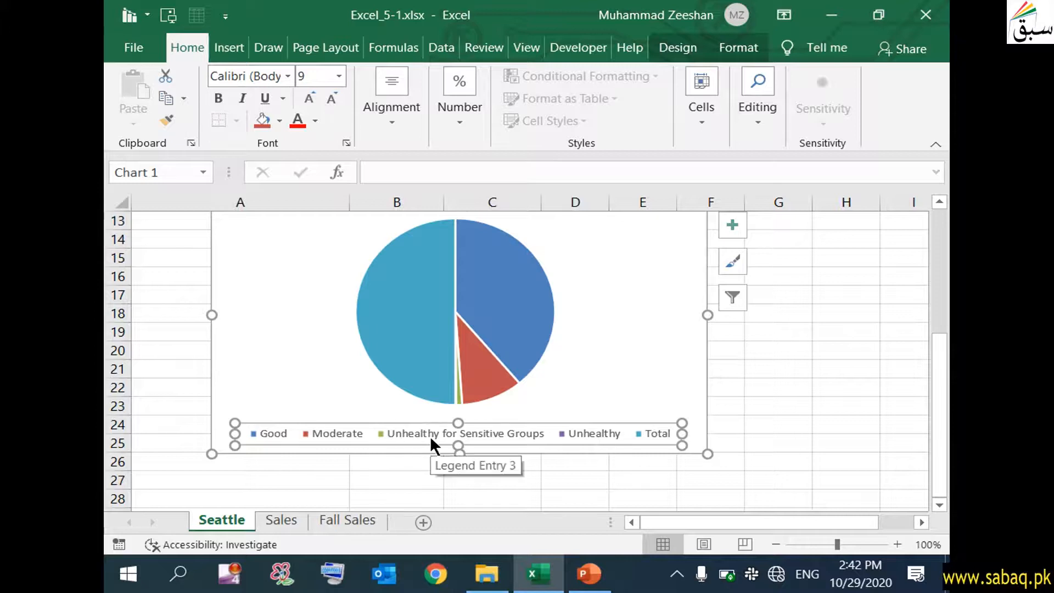
mouse_move(940, 374)
mouse_down()
mouse_move(941, 264)
mouse_move(942, 383)
mouse_up()
click(485, 370)
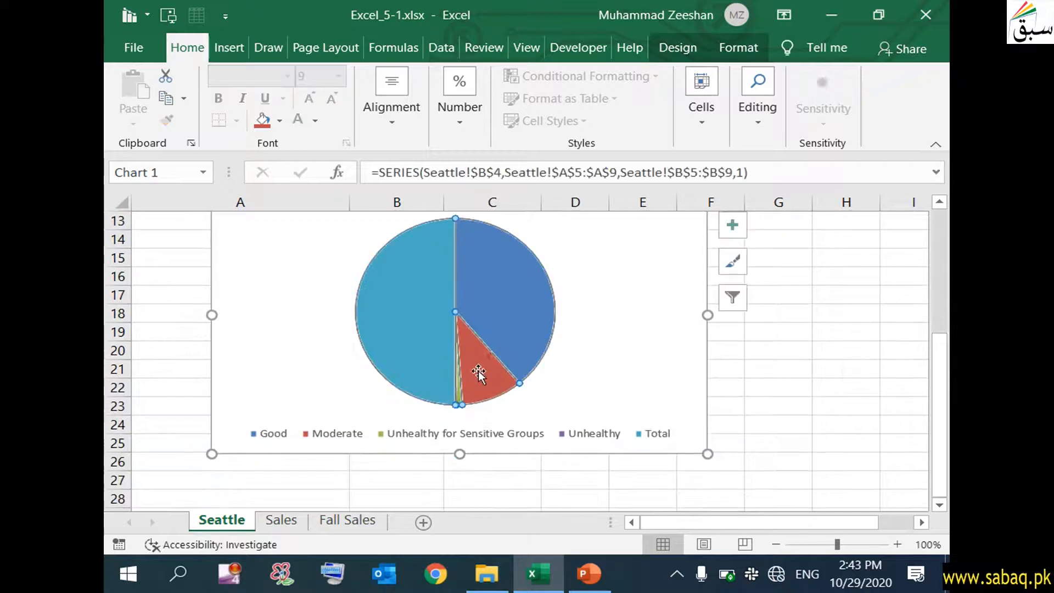
mouse_move(937, 379)
mouse_down()
mouse_move(931, 286)
mouse_move(941, 366)
mouse_move(946, 301)
mouse_move(944, 388)
mouse_up()
click(502, 323)
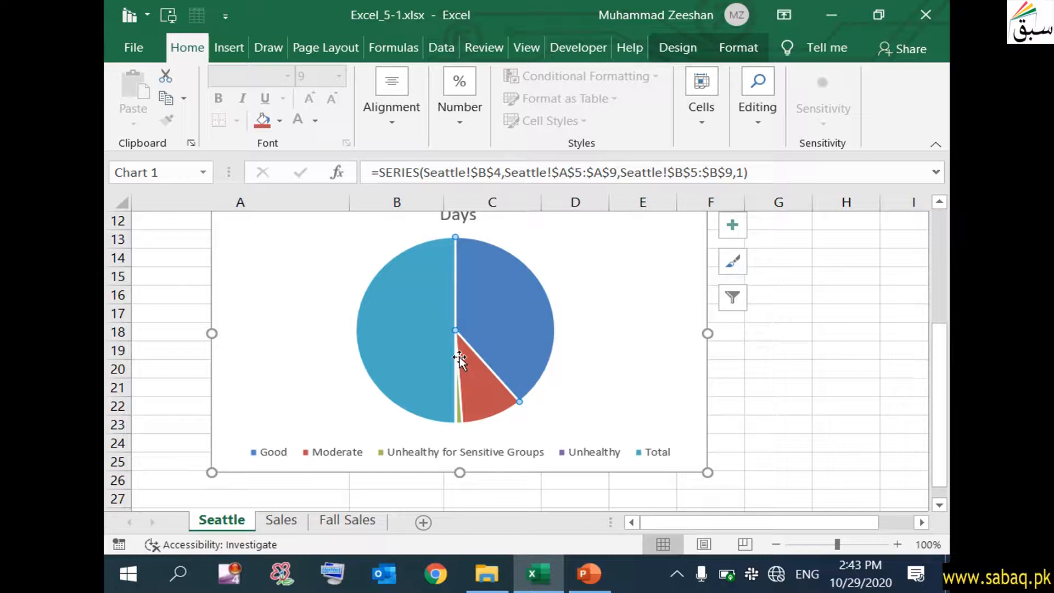
mouse_move(943, 370)
mouse_down()
mouse_move(944, 272)
mouse_move(939, 365)
mouse_up()
mouse_move(424, 251)
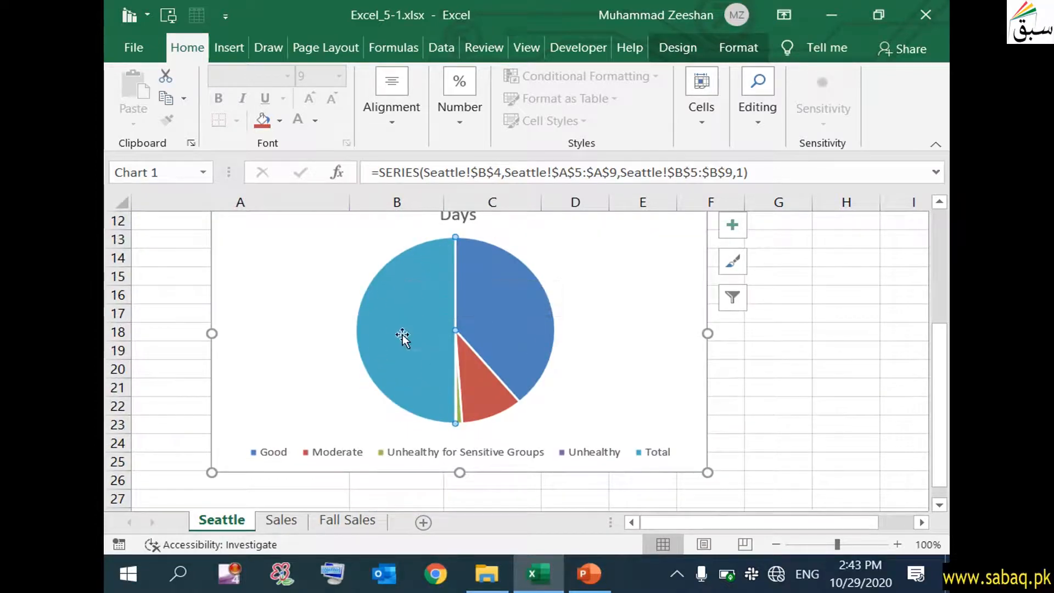
mouse_move(504, 325)
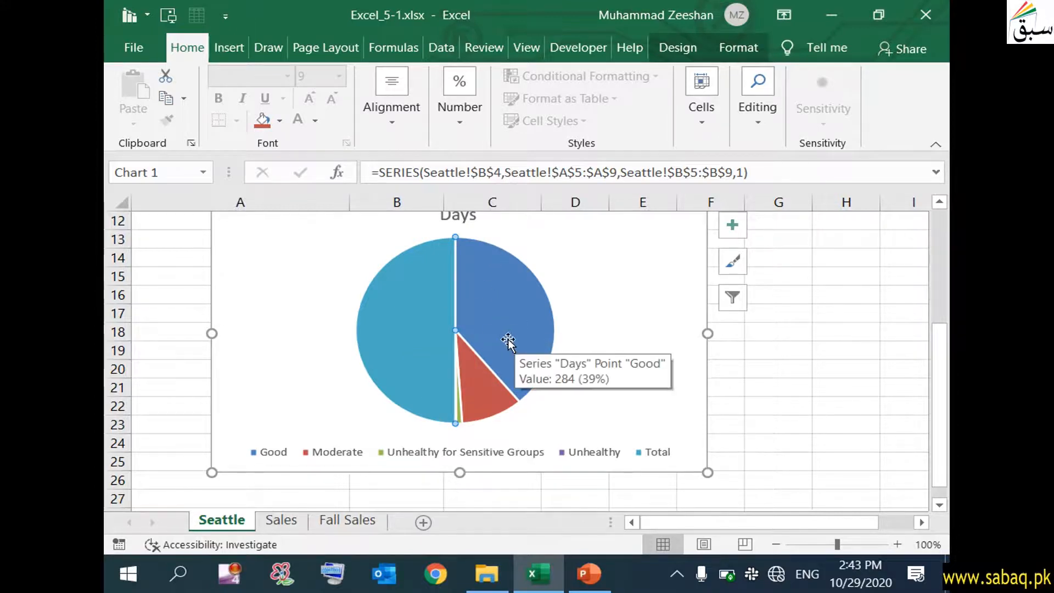
scroll(336, 298, up, 3)
click(212, 260)
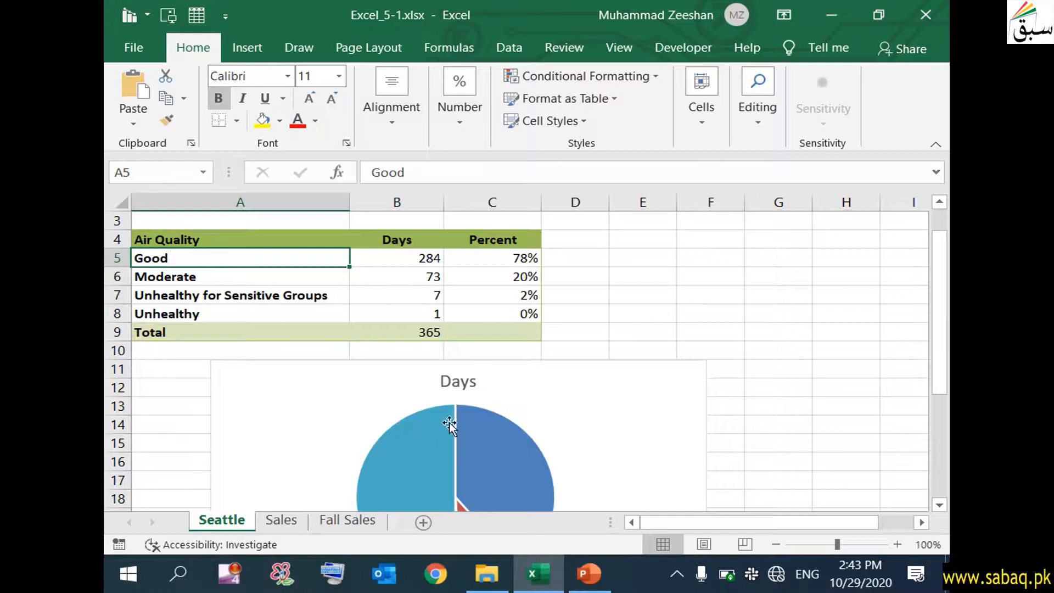
scroll(448, 422, up, 1)
Reveal Task 2 on the Project 1 slide in PowerPoint, and return to Excel to view the Sales worksheet.
click(610, 575)
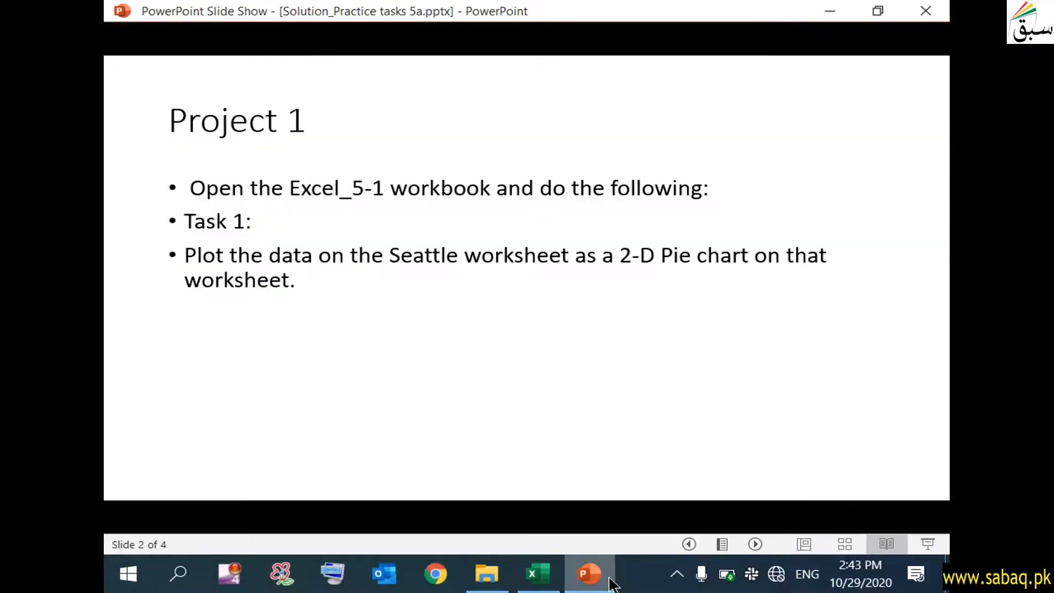
click(431, 306)
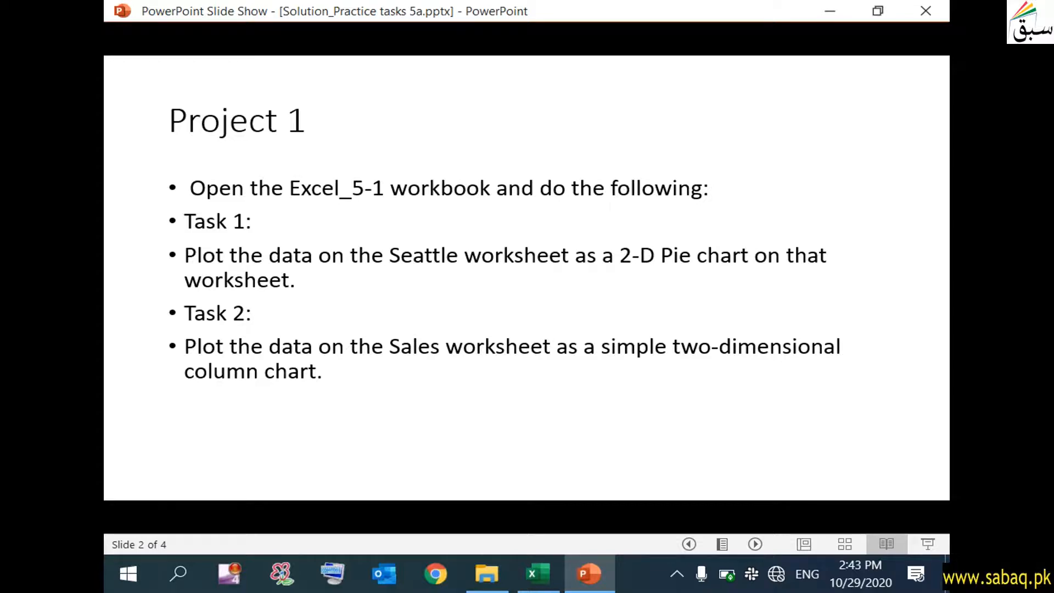
click(599, 579)
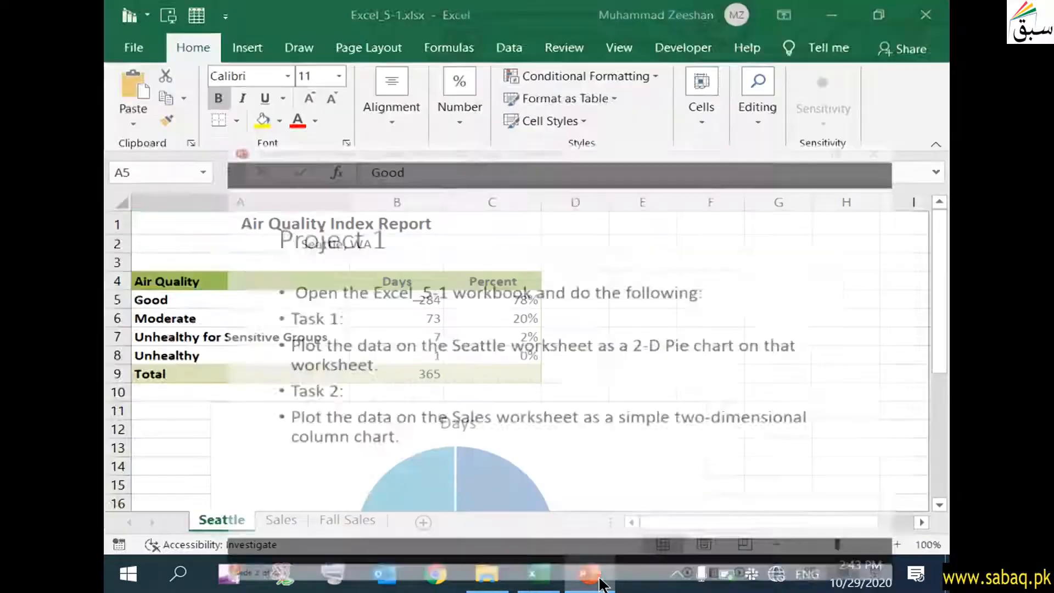
click(295, 519)
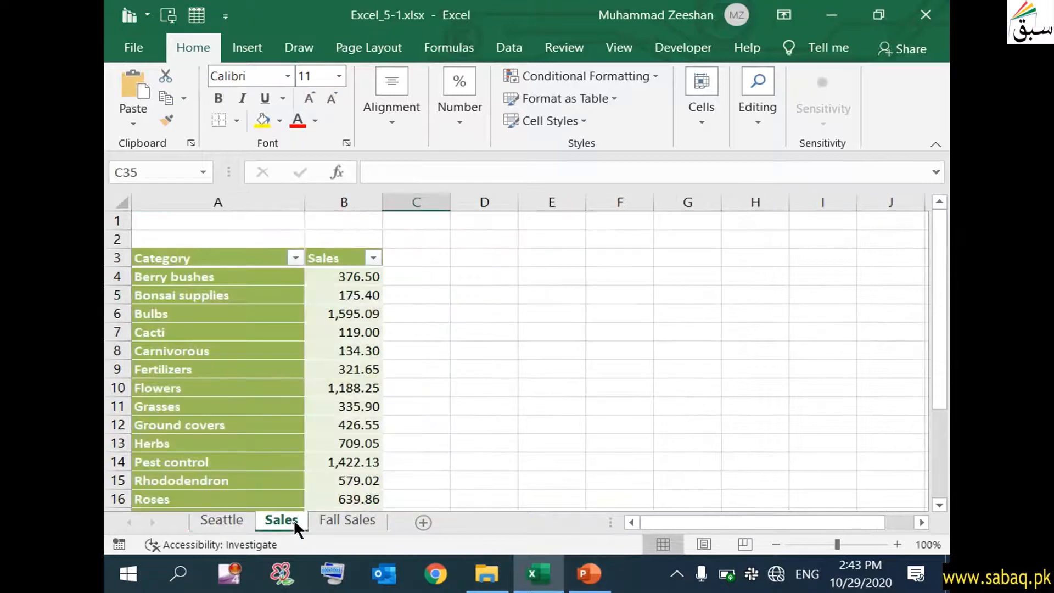
click(581, 399)
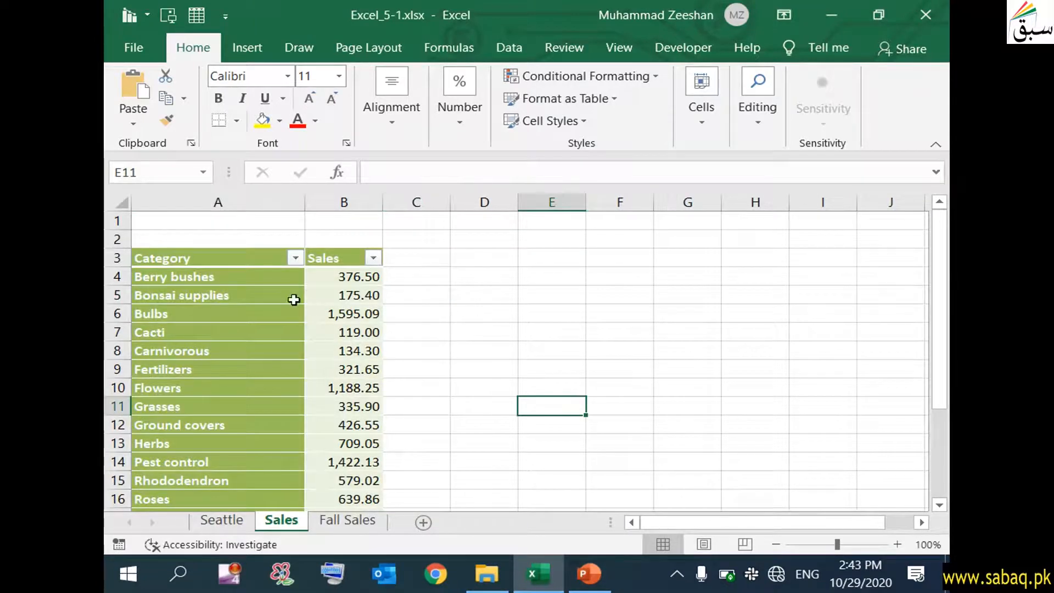
Select the Sales table from the Category header through the Total row, and check Task 2 on the Project 1 slide in PowerPoint.
click(218, 255)
drag(243, 259, 330, 480)
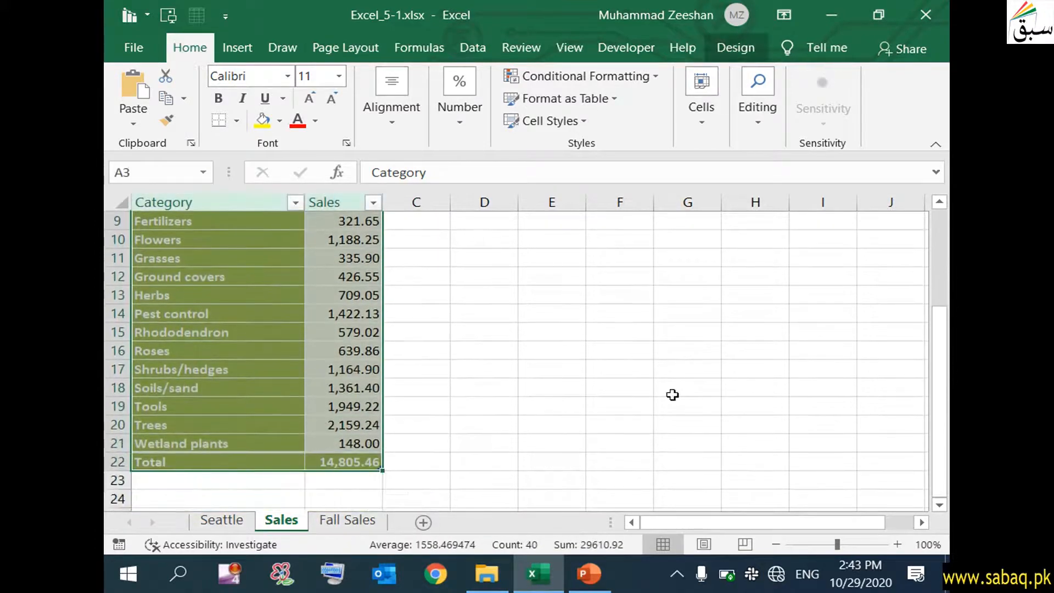
scroll(632, 368, up, 3)
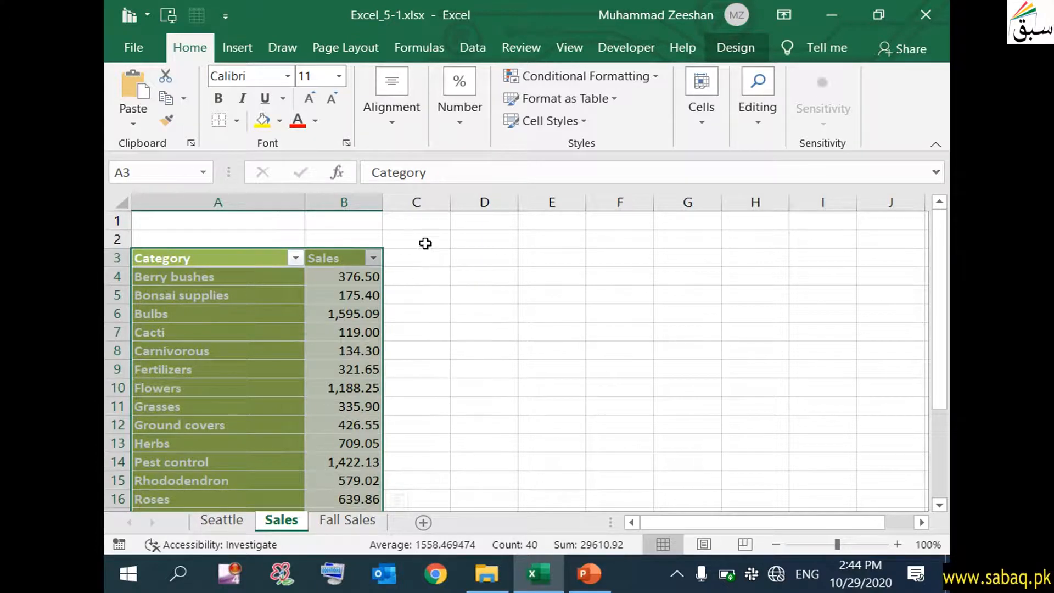
click(233, 51)
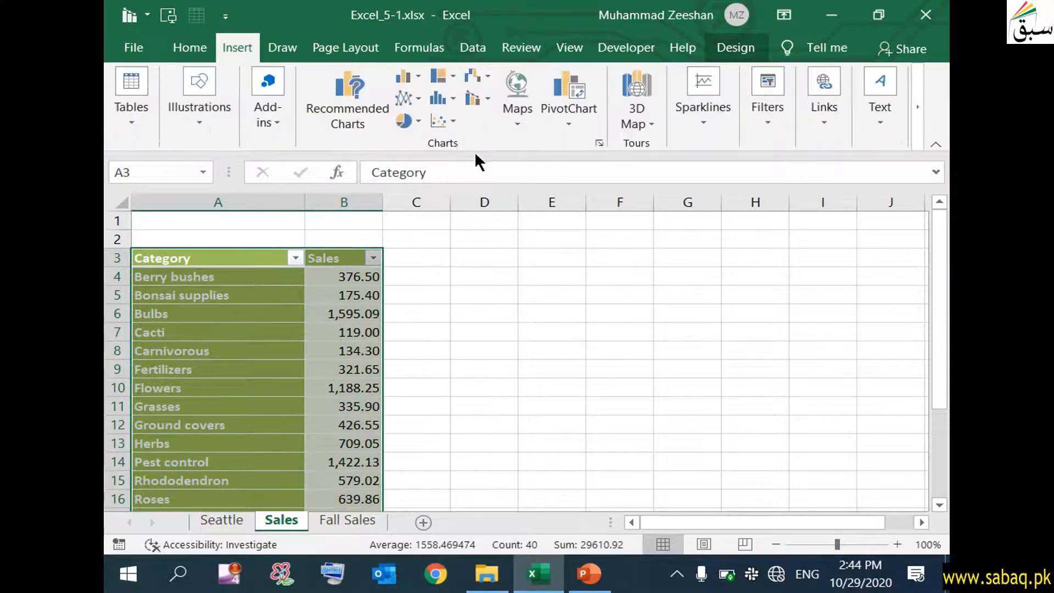
click(607, 568)
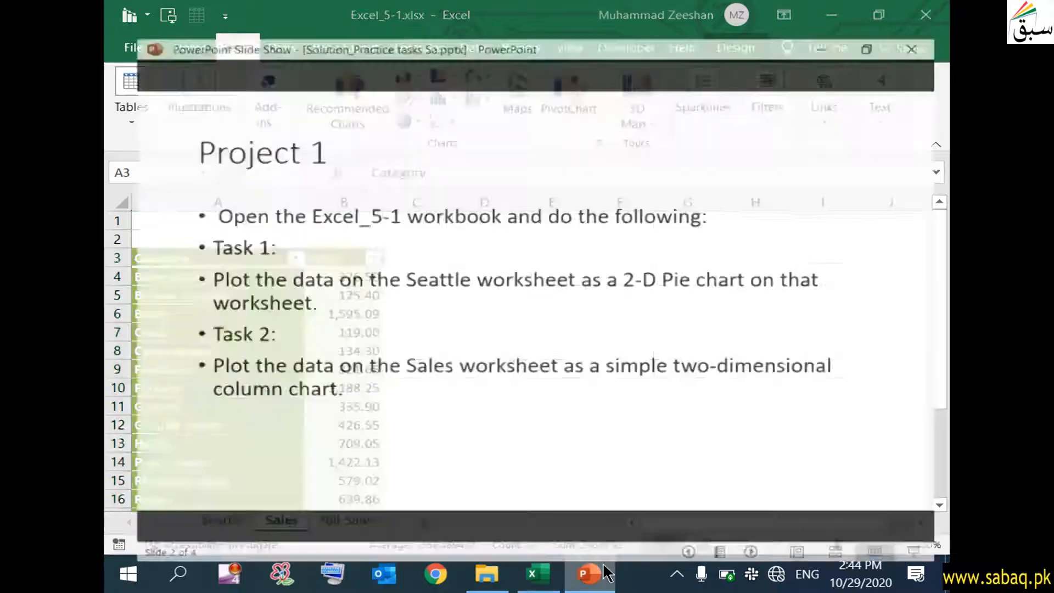
click(609, 574)
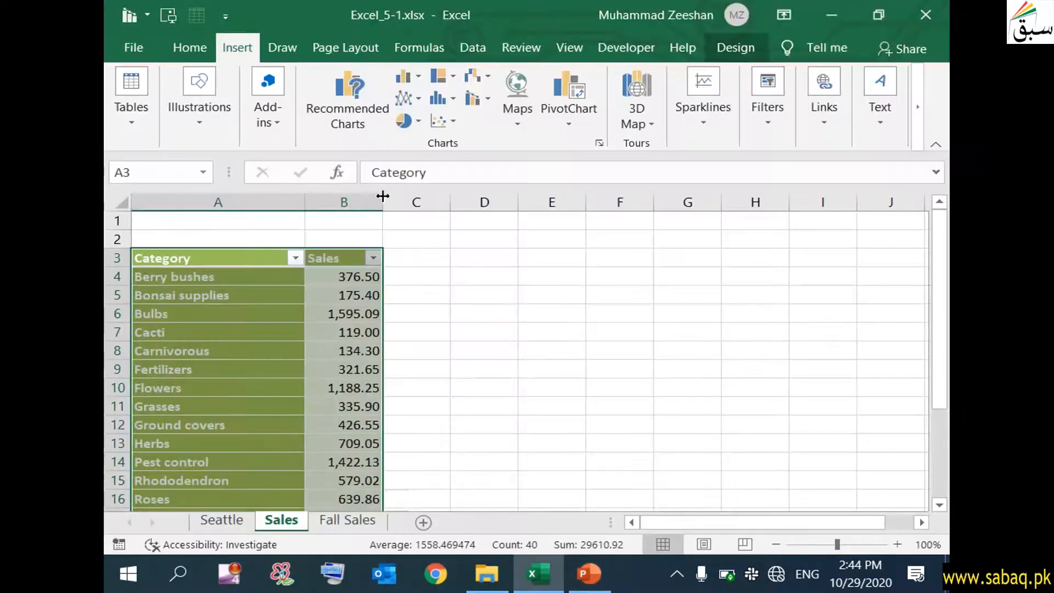
Preview the statistical and column chart types, including 100% Stacked Column, and recheck the Task 2 wording in PowerPoint.
click(453, 94)
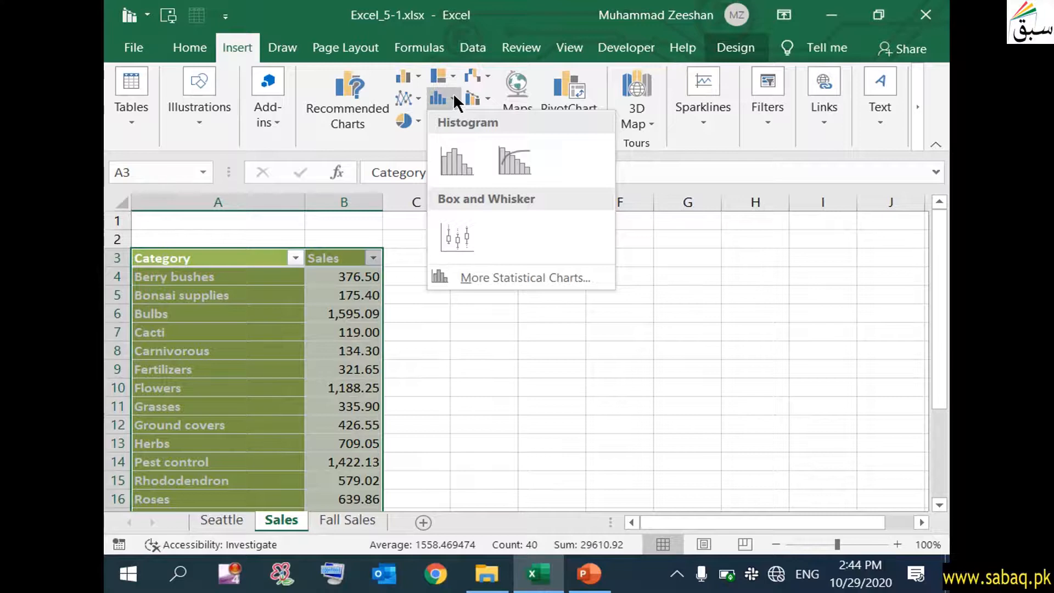
click(452, 94)
click(418, 77)
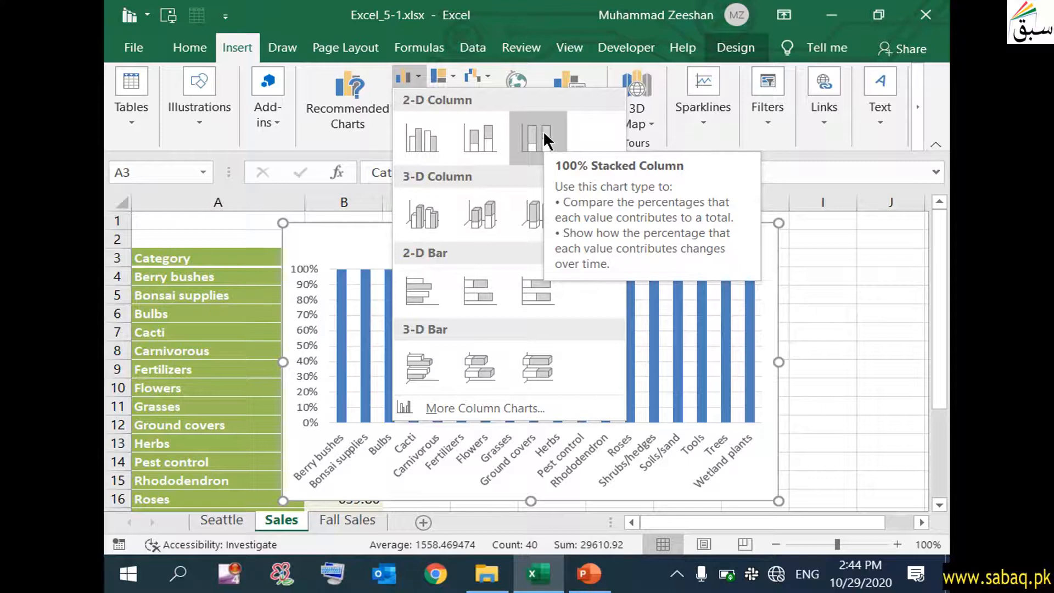
click(590, 584)
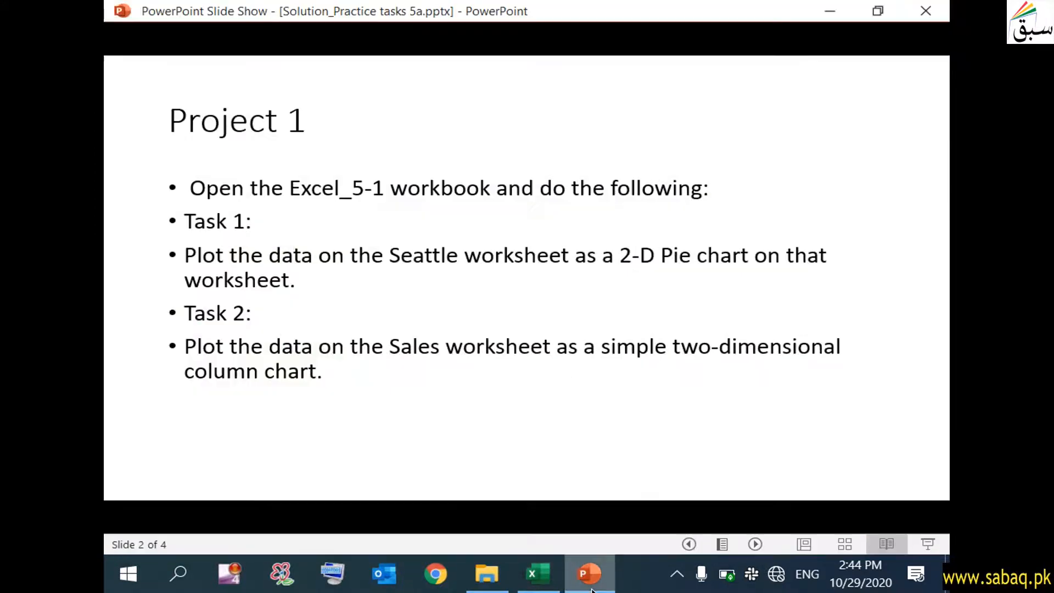
click(590, 585)
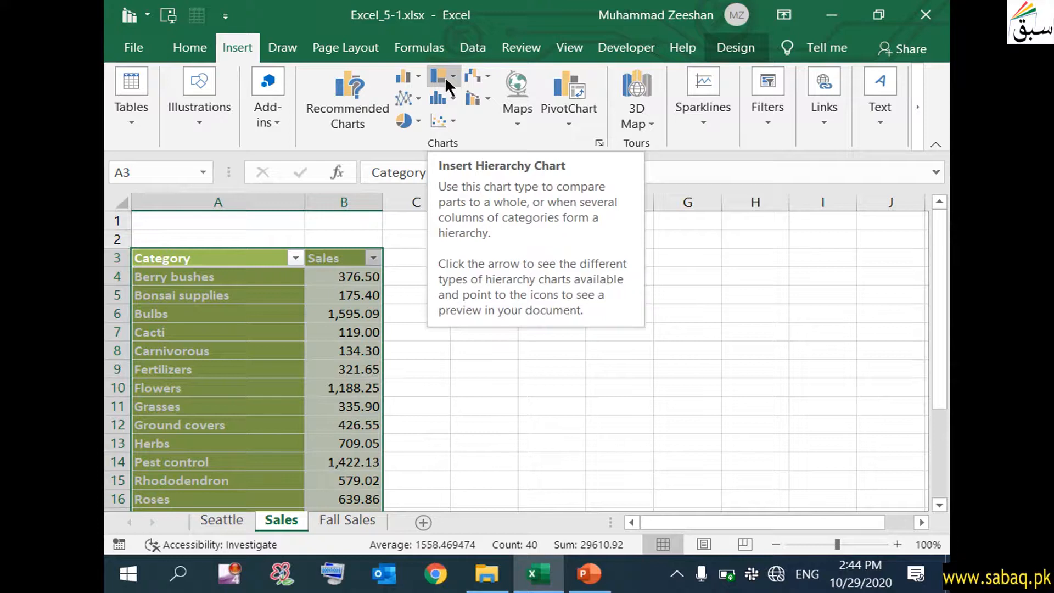
Insert a 2-D clustered column chart of the Sales data and move it beside the table, across columns D to J.
click(419, 75)
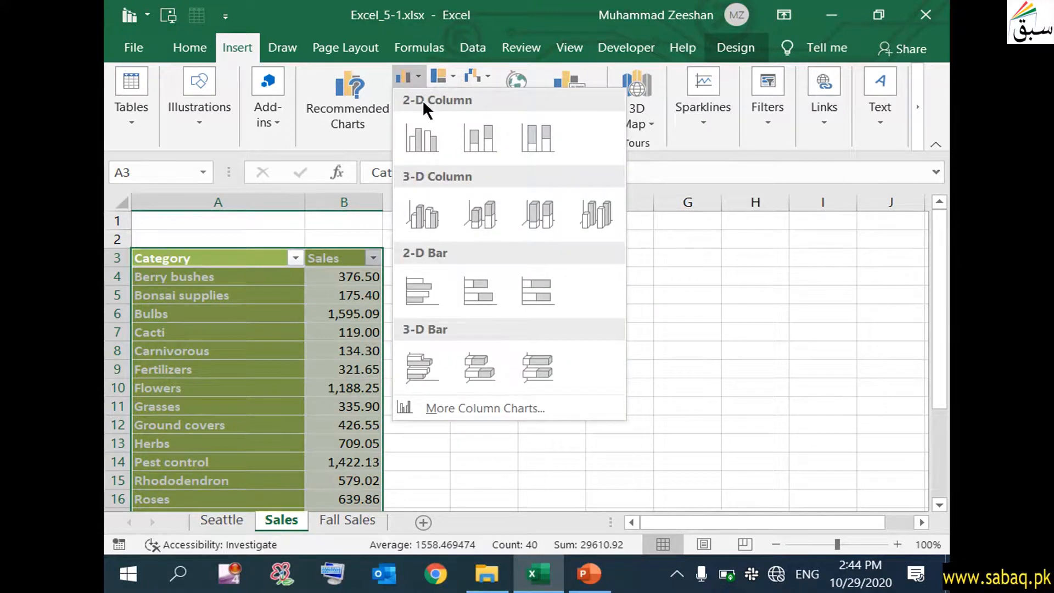
click(423, 138)
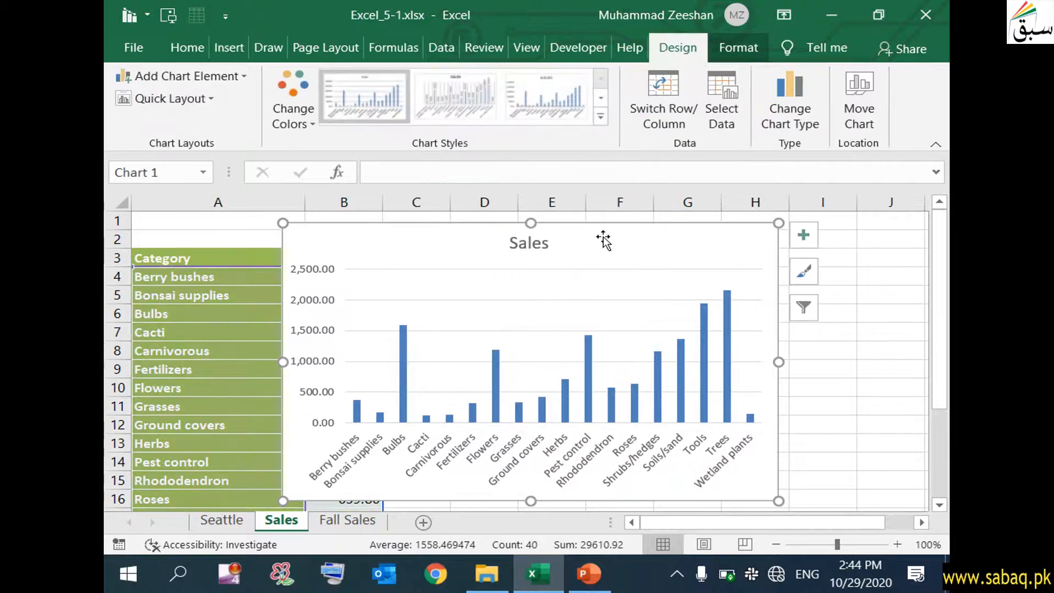
drag(603, 239, 746, 239)
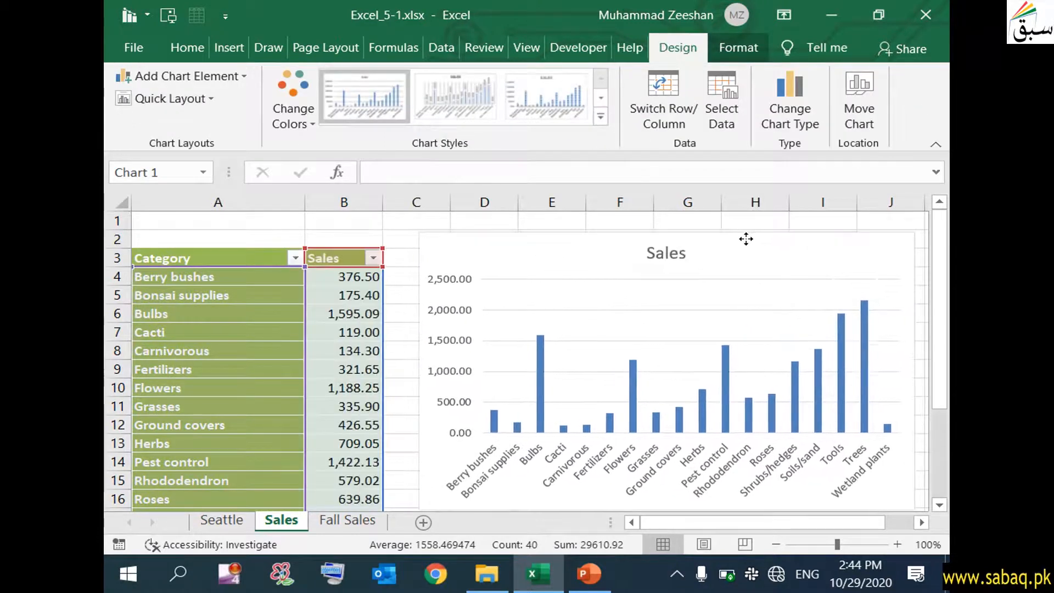
Compare the column chart's bars with the Sales table rows, including Berry bushes, Bonsai supplies and Bulbs.
scroll(856, 302, down, 1)
scroll(875, 299, up, 1)
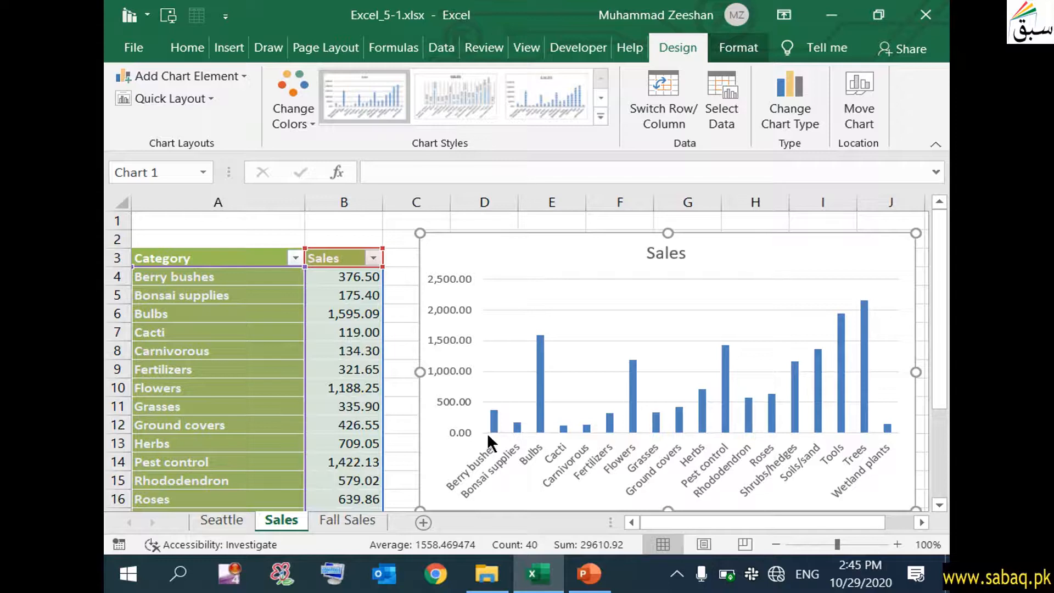
mouse_move(495, 431)
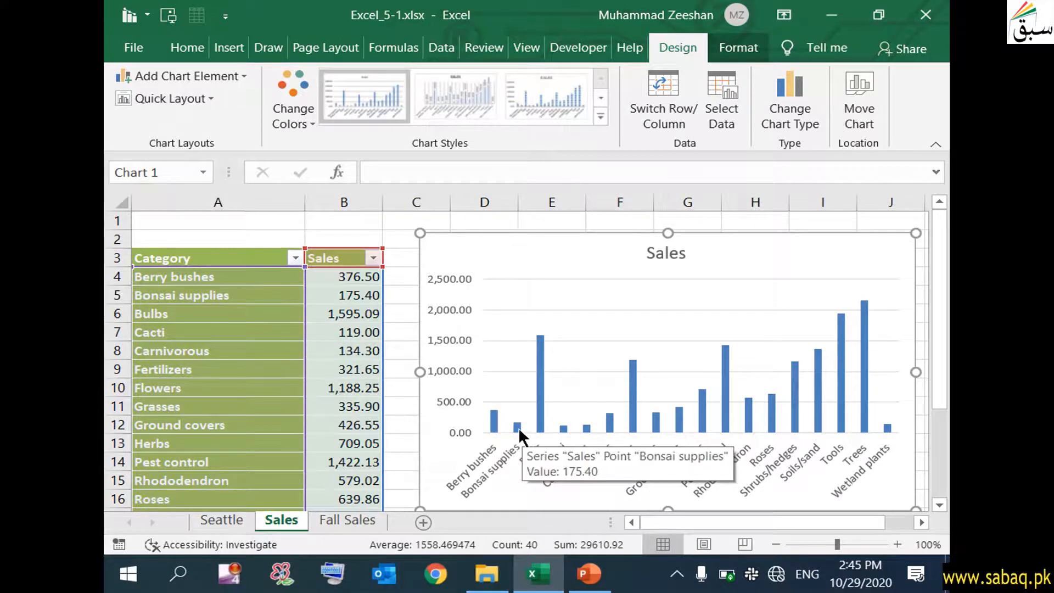
click(357, 313)
click(281, 318)
drag(281, 318, 354, 316)
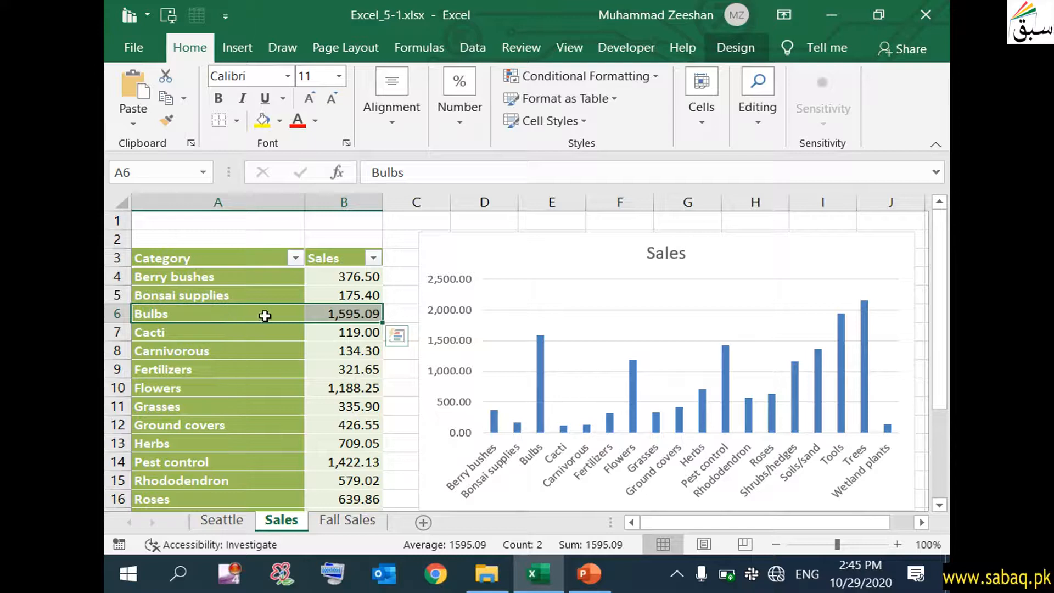
mouse_move(542, 426)
Advance PowerPoint to the Project 2 slide, and return to Excel to view the Fall Sales worksheet.
click(589, 566)
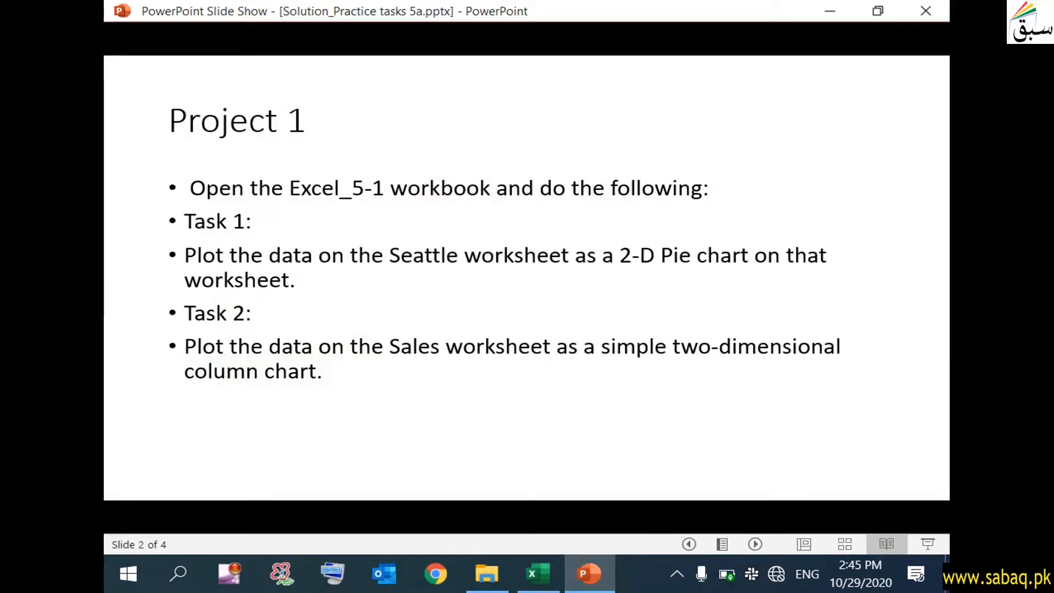
key(Right)
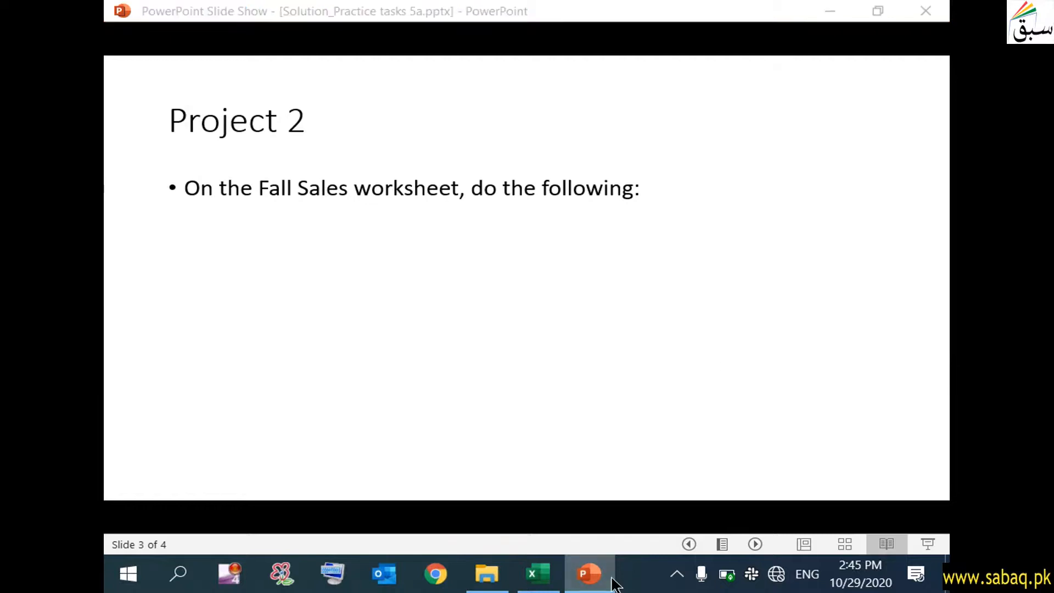
click(589, 574)
click(367, 518)
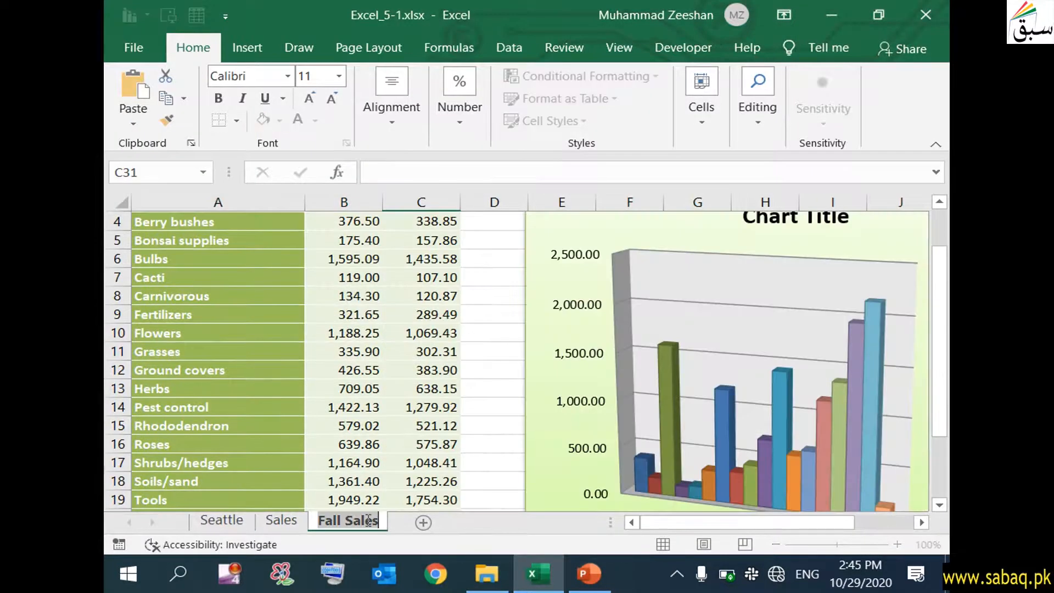
drag(945, 297, 945, 354)
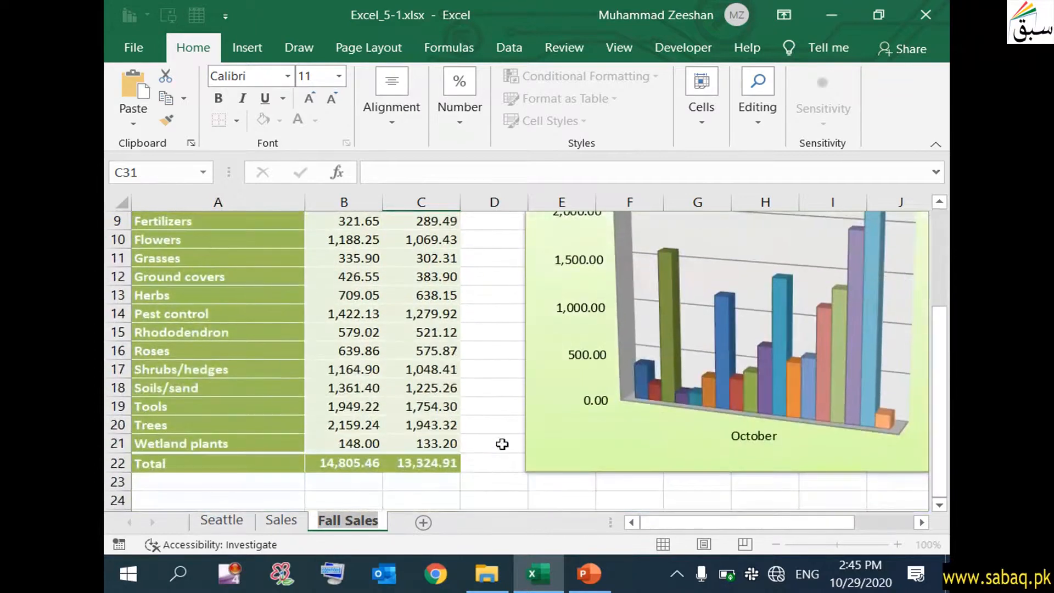
click(421, 482)
Reveal Task 1 on the Project 2 slide in PowerPoint, and return to the Fall Sales worksheet in Excel.
click(589, 574)
click(408, 332)
click(408, 332)
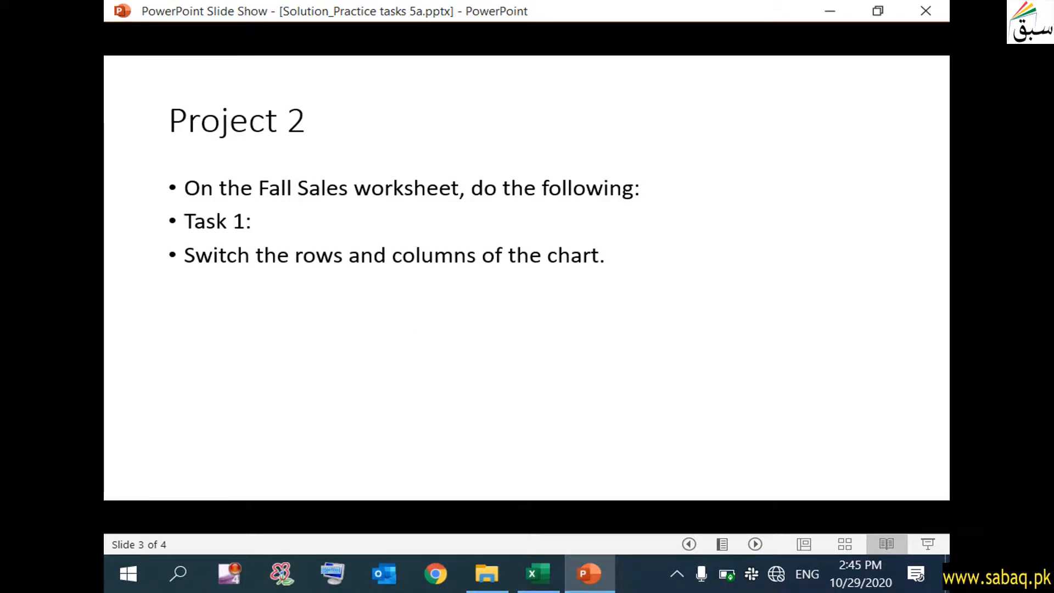
click(830, 11)
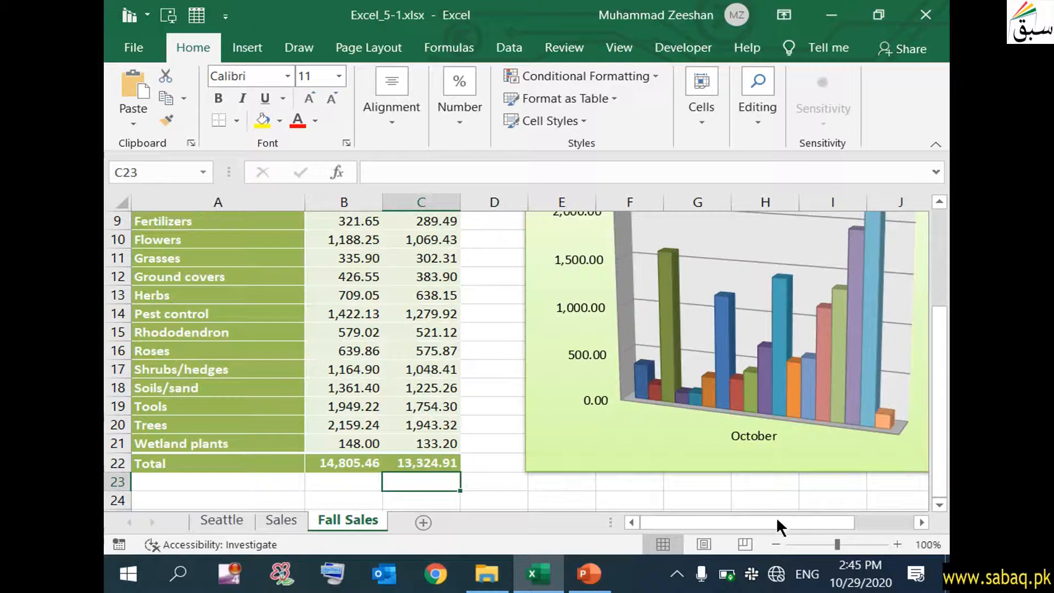
Select the Fall Sales chart and examine its October bars, horizontal axis and category legend.
drag(726, 521, 766, 520)
scroll(667, 462, up, 3)
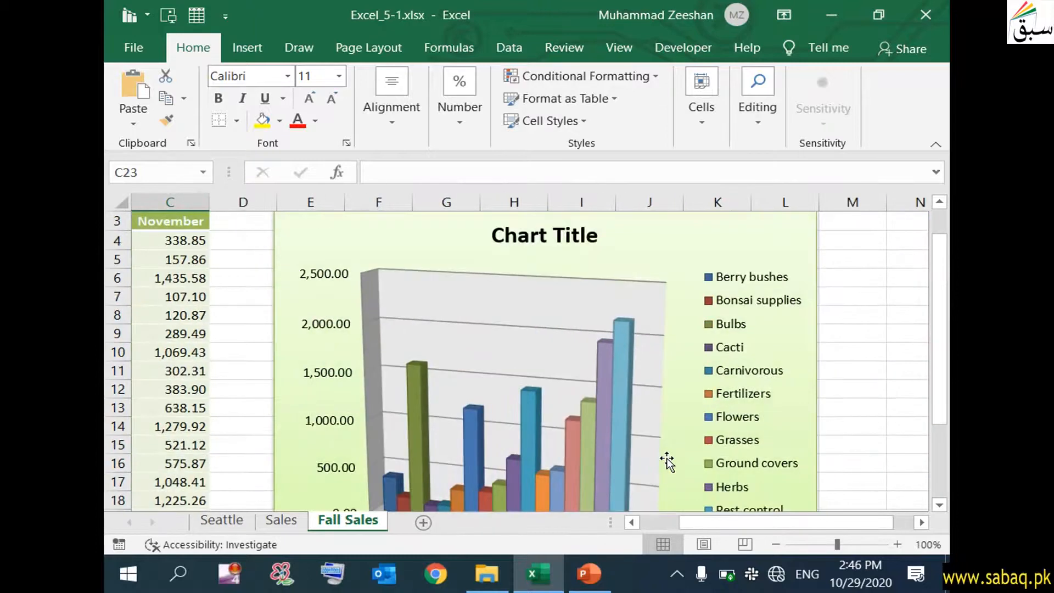
click(696, 262)
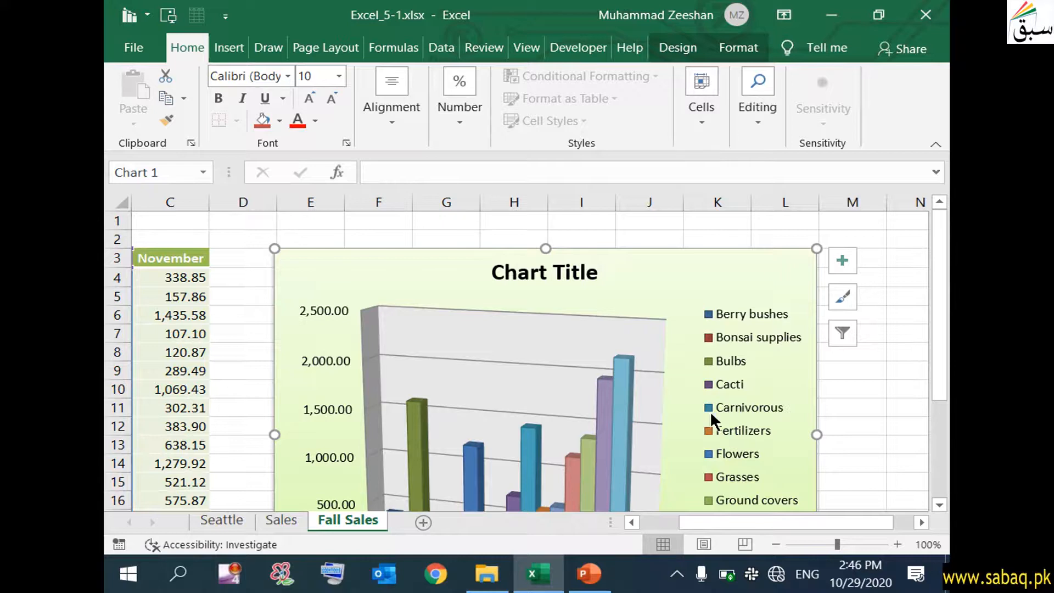
scroll(602, 386, down, 3)
scroll(602, 387, up, 2)
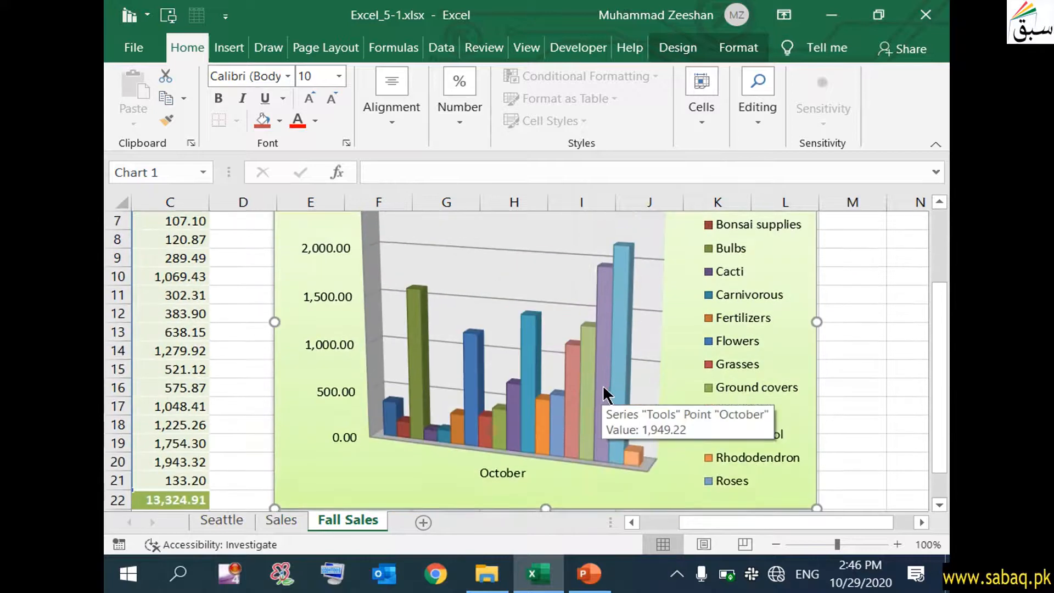
scroll(603, 384, down, 1)
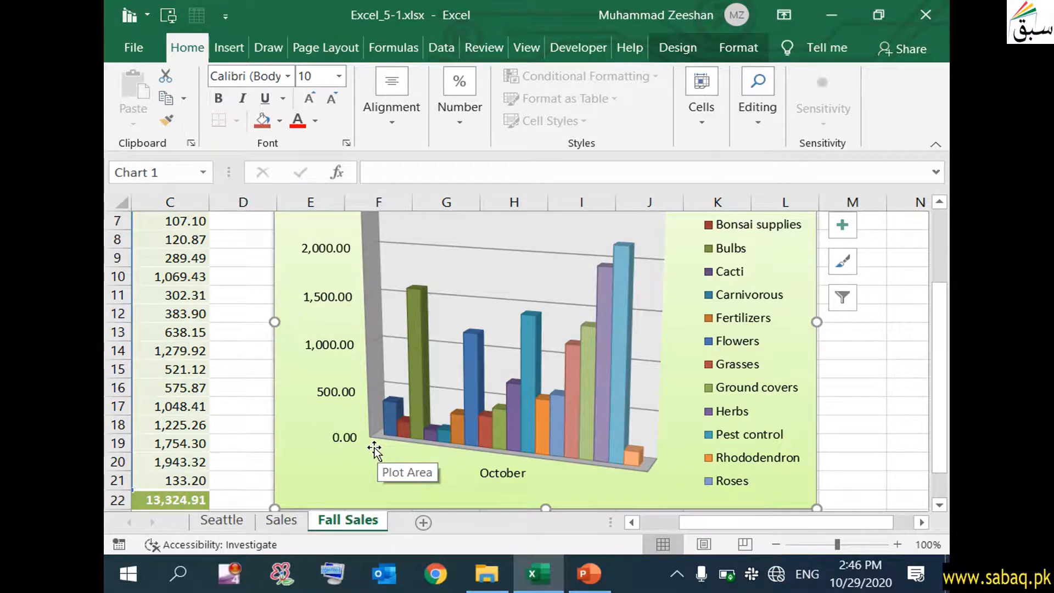
scroll(758, 334, up, 2)
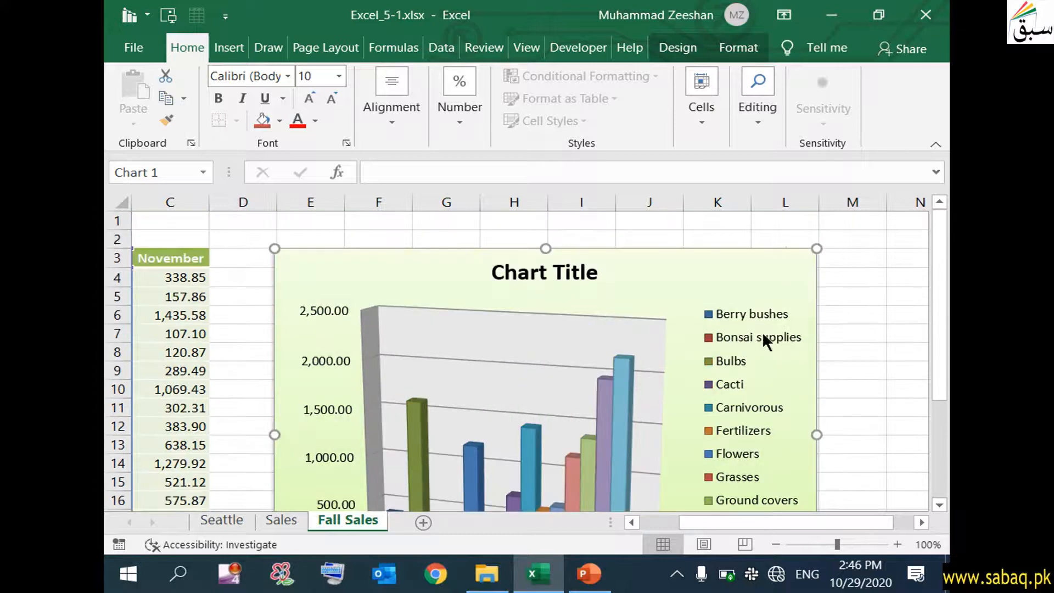
Switch the rows and columns of the Fall Sales chart, and inspect its category axis and October legend.
click(740, 46)
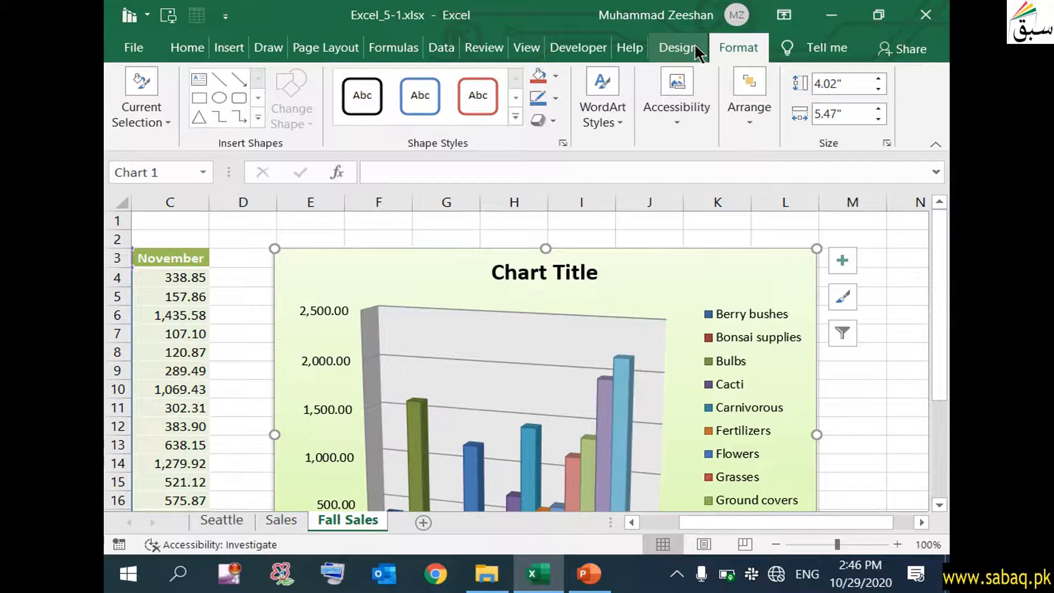
click(678, 48)
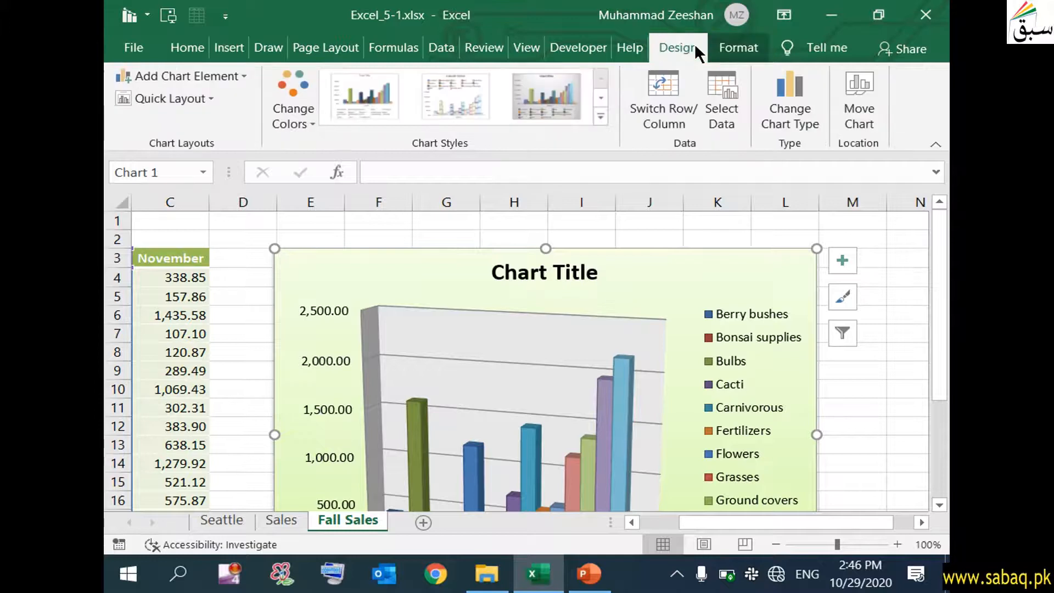
click(674, 115)
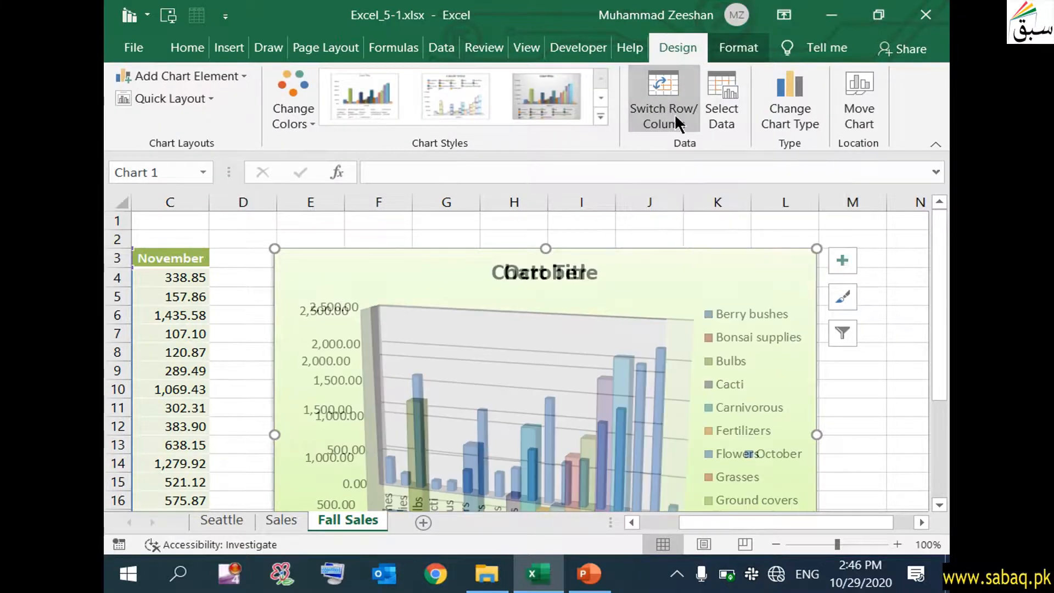
drag(944, 275, 940, 354)
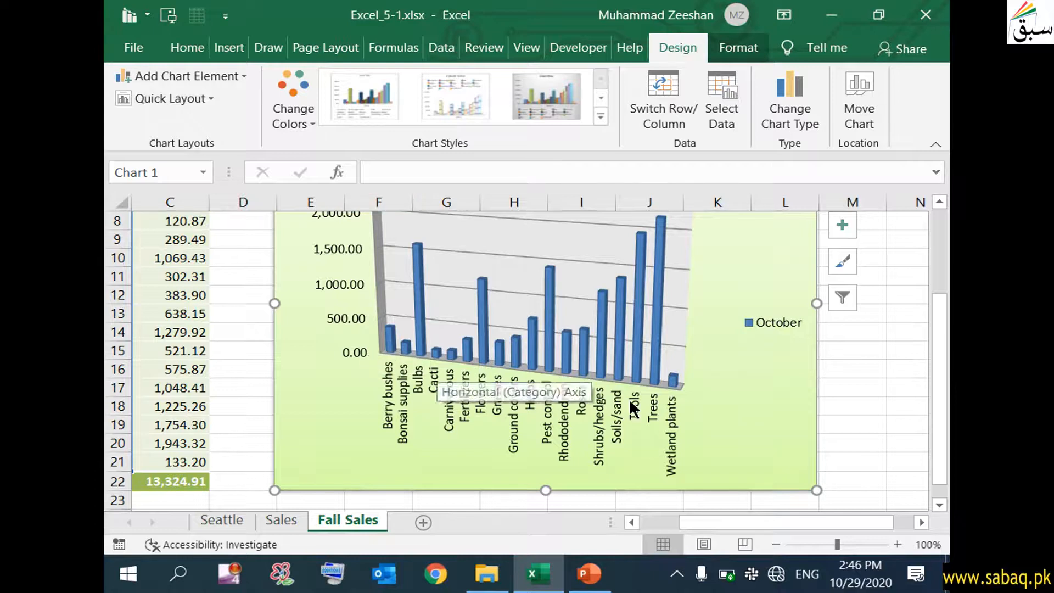
drag(939, 301, 933, 268)
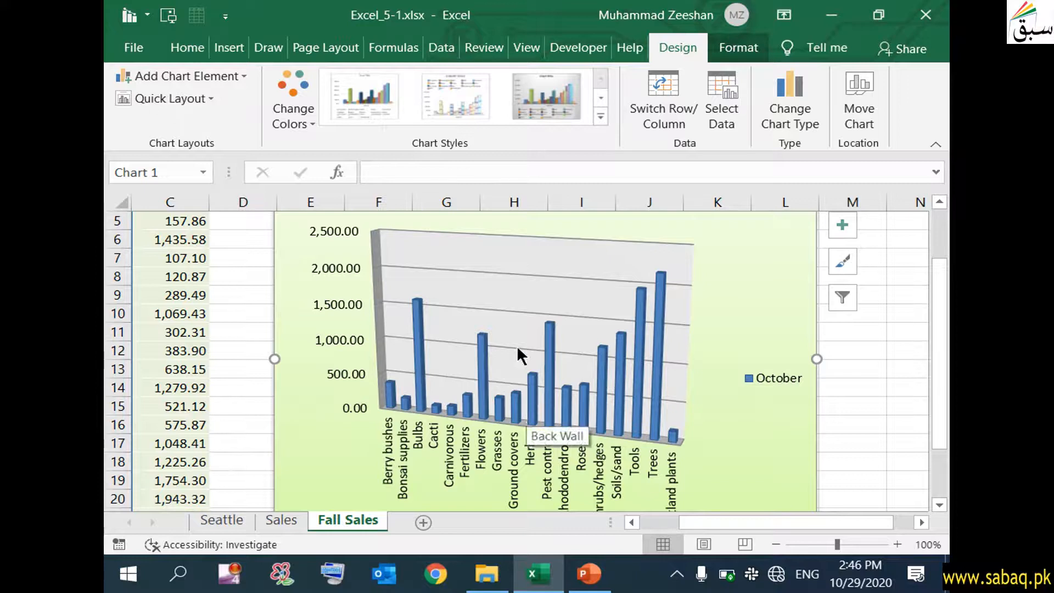
Switch the chart's rows and columns back, and compare the chart with the October and November data in the table.
click(670, 98)
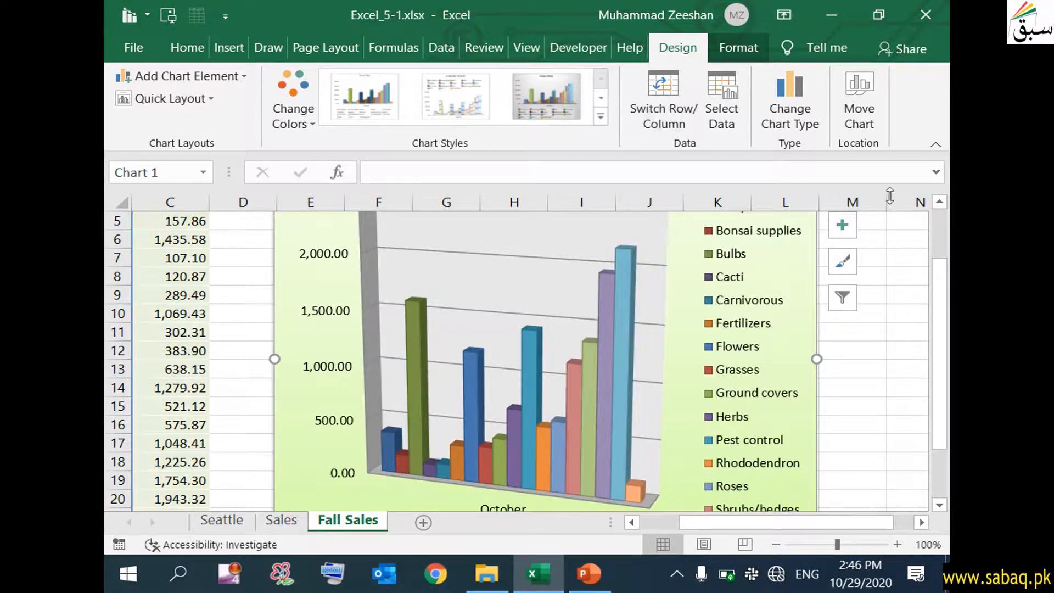
drag(940, 277, 934, 311)
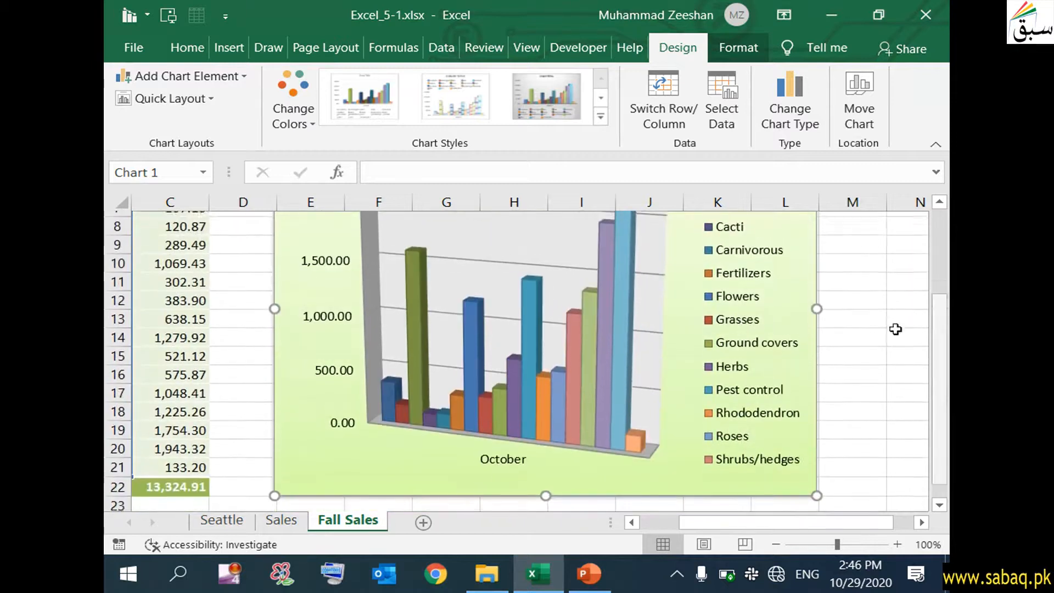
drag(753, 528, 714, 524)
scroll(483, 476, up, 3)
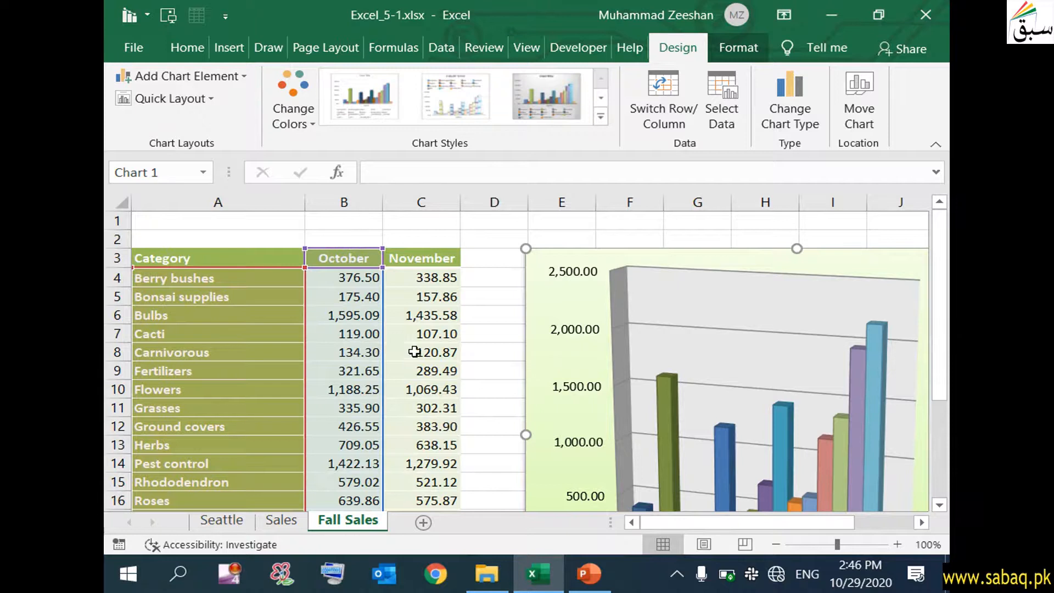
scroll(709, 423, down, 3)
scroll(711, 434, up, 3)
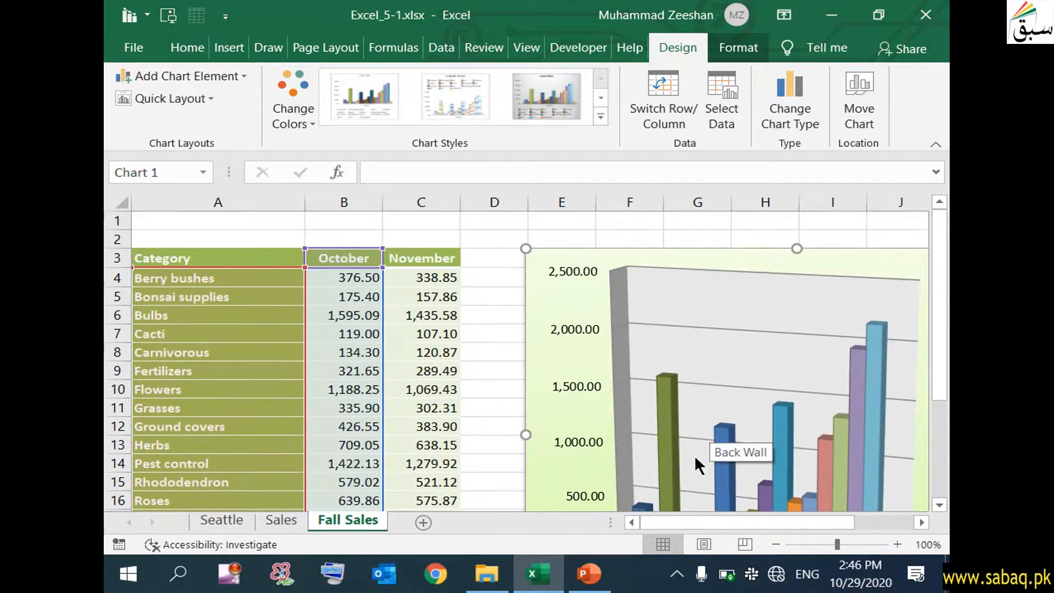
Review the October bars and category legend of the Fall Sales chart, and switch its rows and columns.
scroll(694, 487, down, 2)
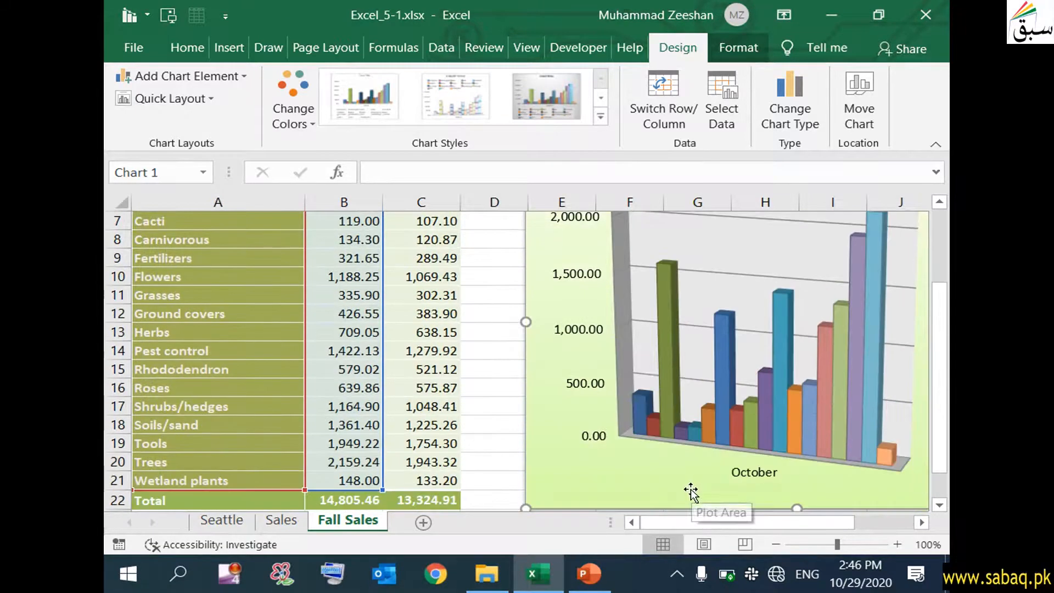
scroll(616, 426, up, 1)
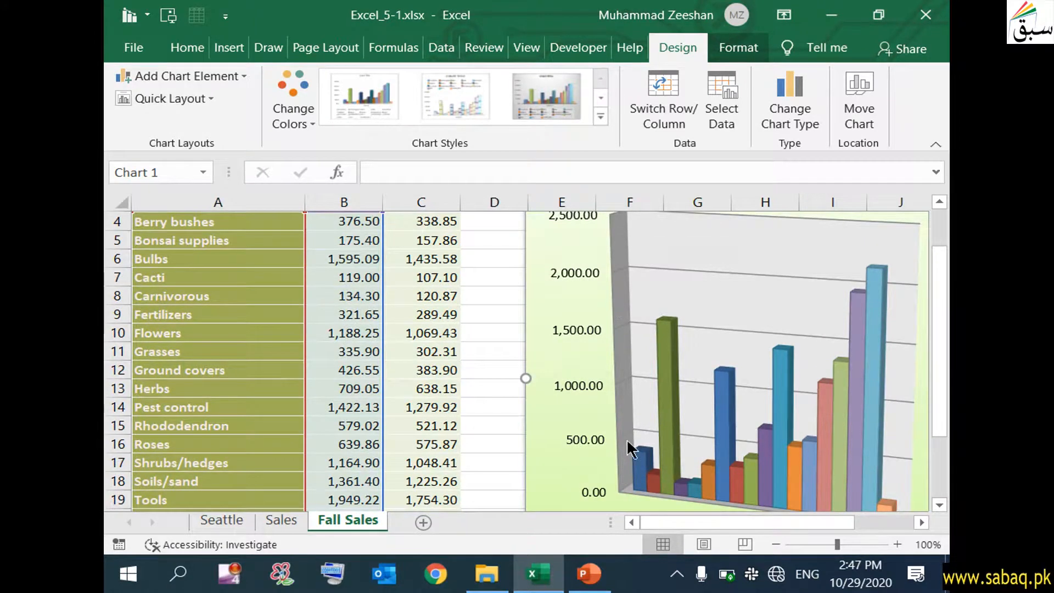
scroll(626, 442, down, 1)
scroll(634, 433, down, 2)
scroll(701, 499, up, 2)
drag(728, 516, 799, 516)
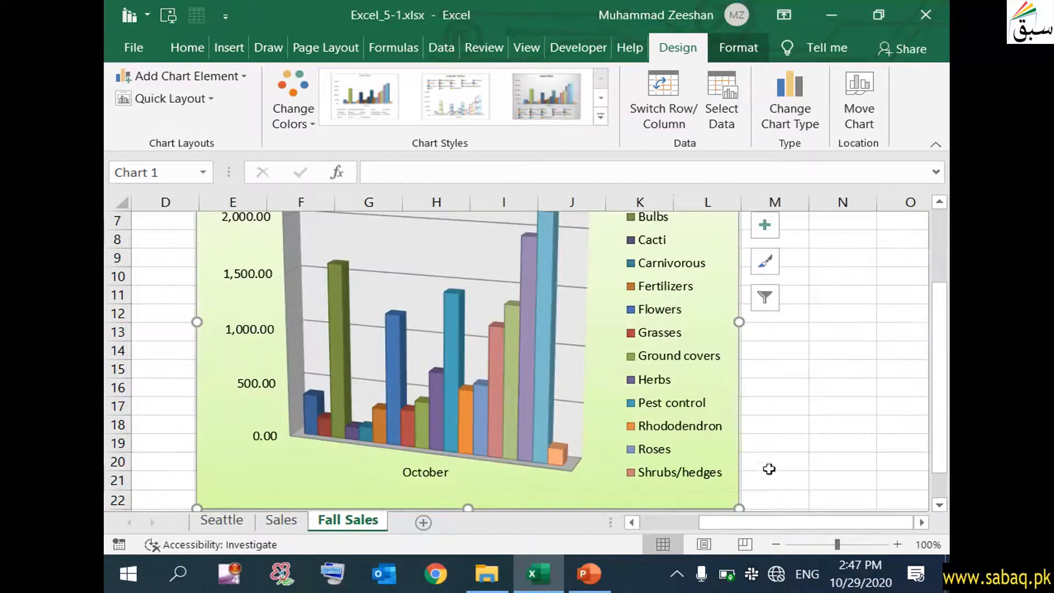
scroll(716, 414, up, 1)
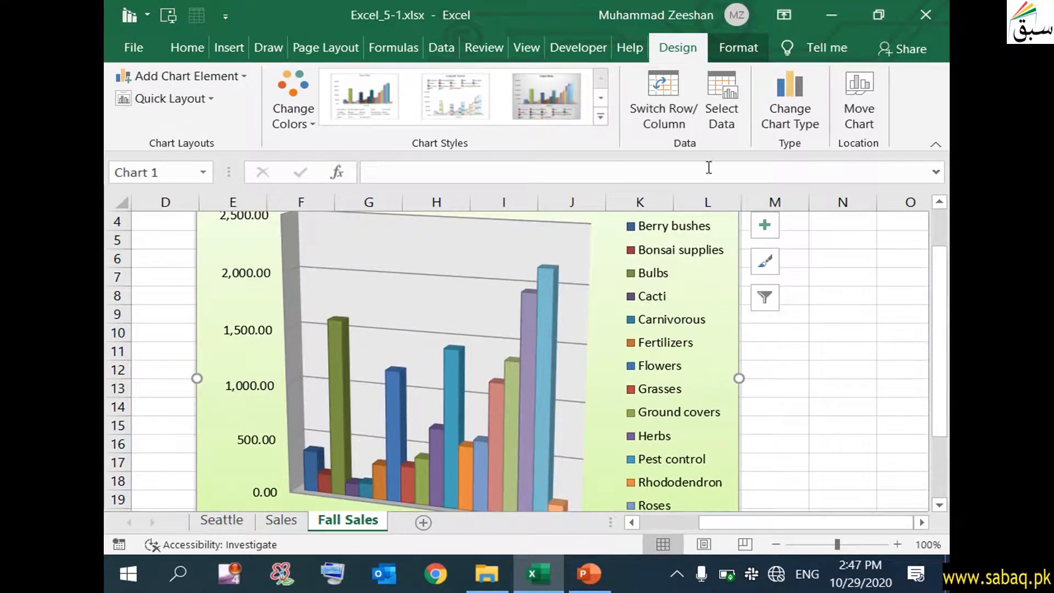
scroll(727, 257, up, 1)
click(662, 95)
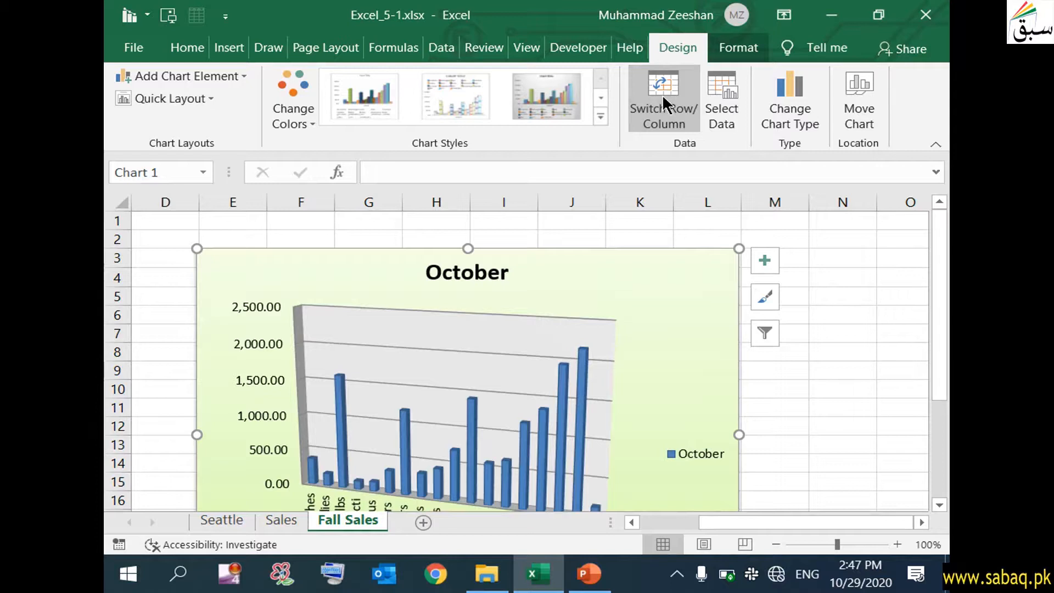
Examine the chart's category axis labels and legend, and compare them with the Category and October columns of the table.
drag(936, 294, 940, 365)
scroll(699, 362, up, 1)
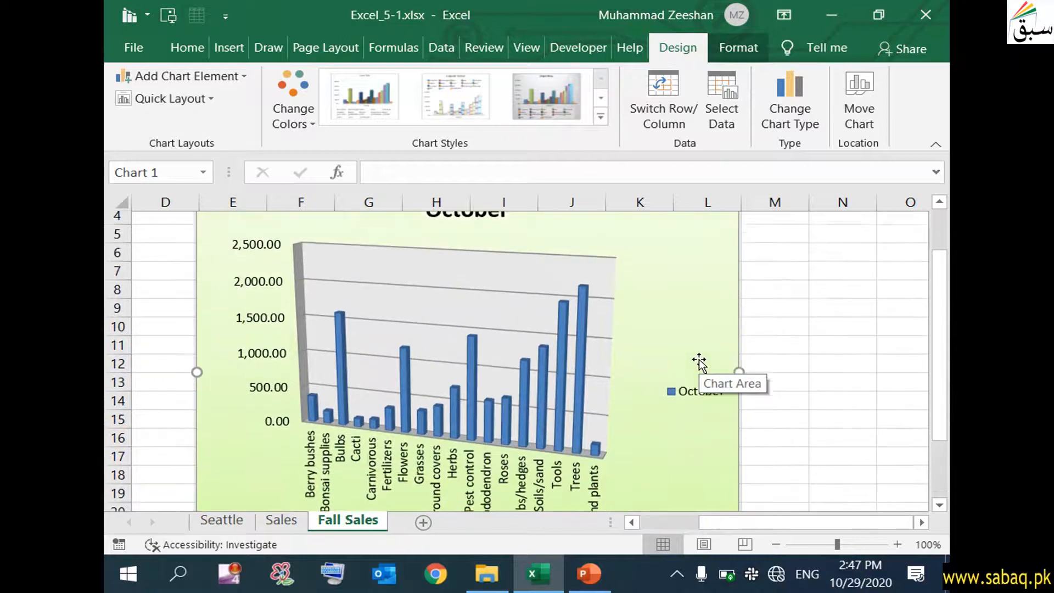
scroll(340, 471, down, 1)
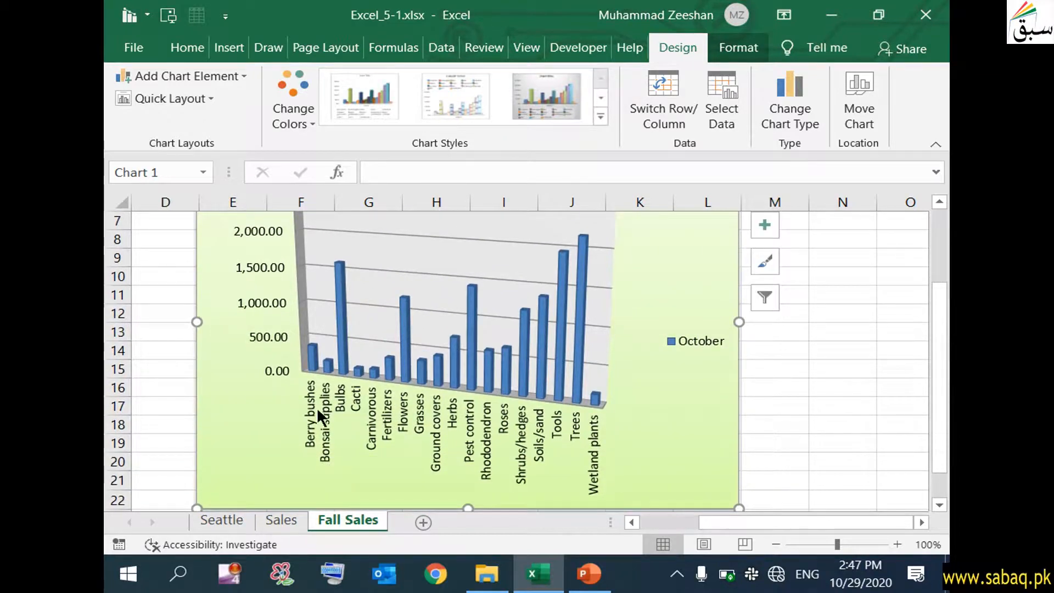
drag(812, 523, 708, 519)
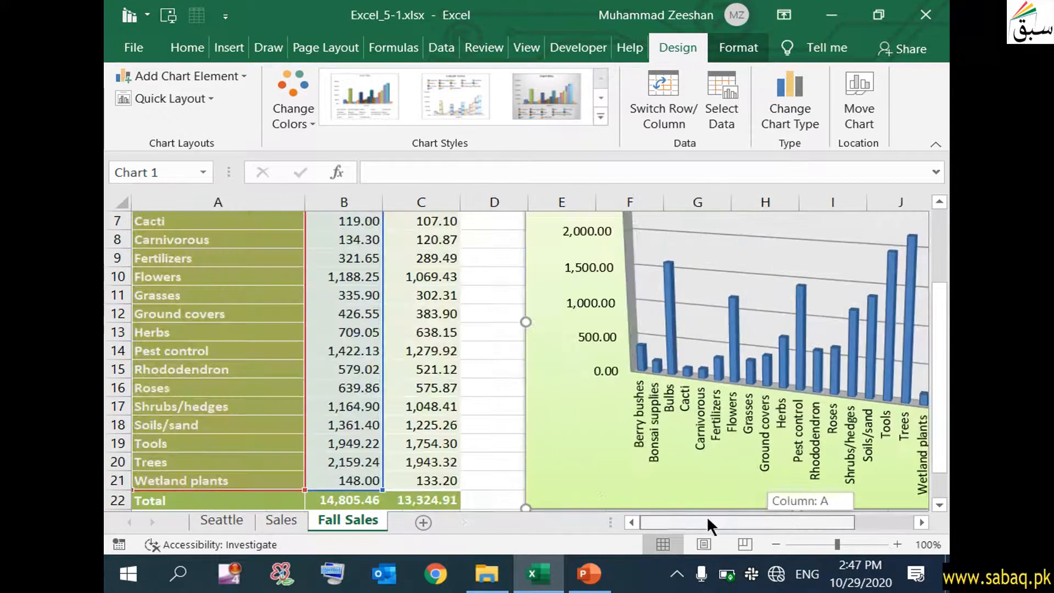
scroll(273, 407, up, 2)
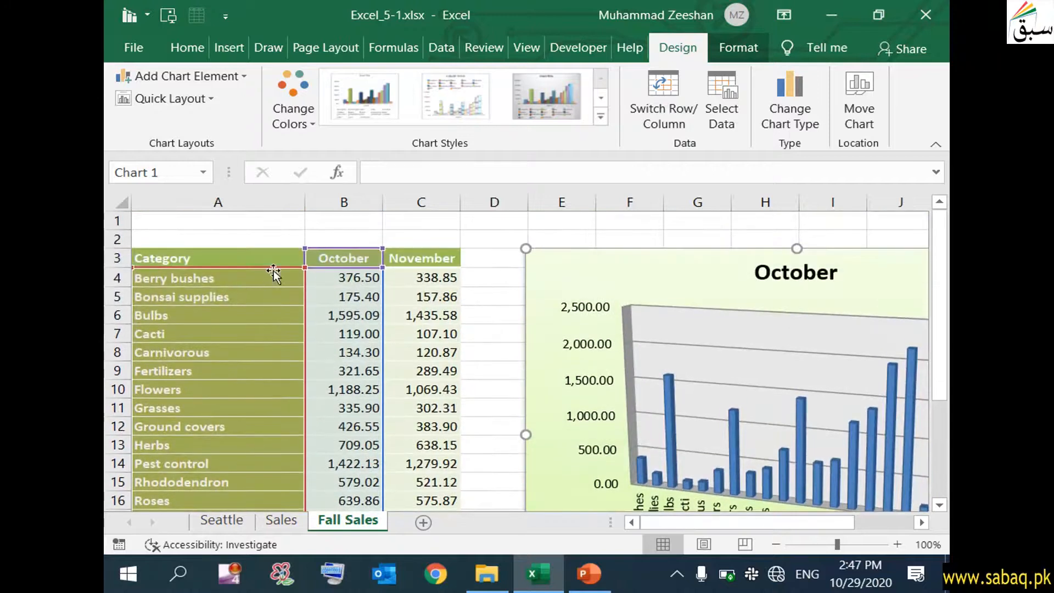
drag(679, 522, 716, 520)
scroll(635, 446, down, 1)
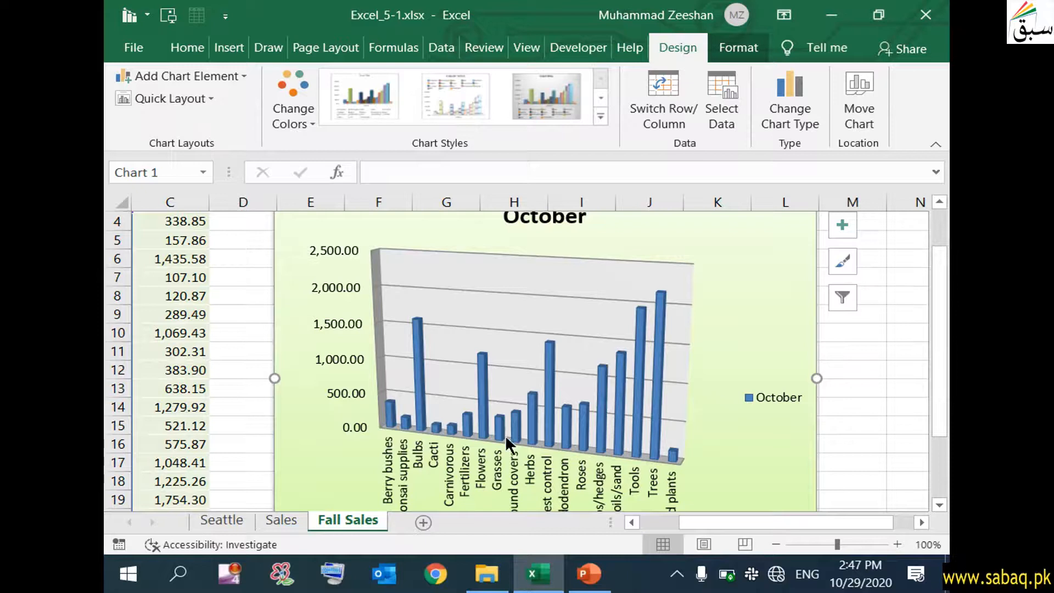
Switch to PowerPoint, reveal Task 2 on the Project 2 slide, and return to the Fall Sales worksheet in Excel.
click(589, 574)
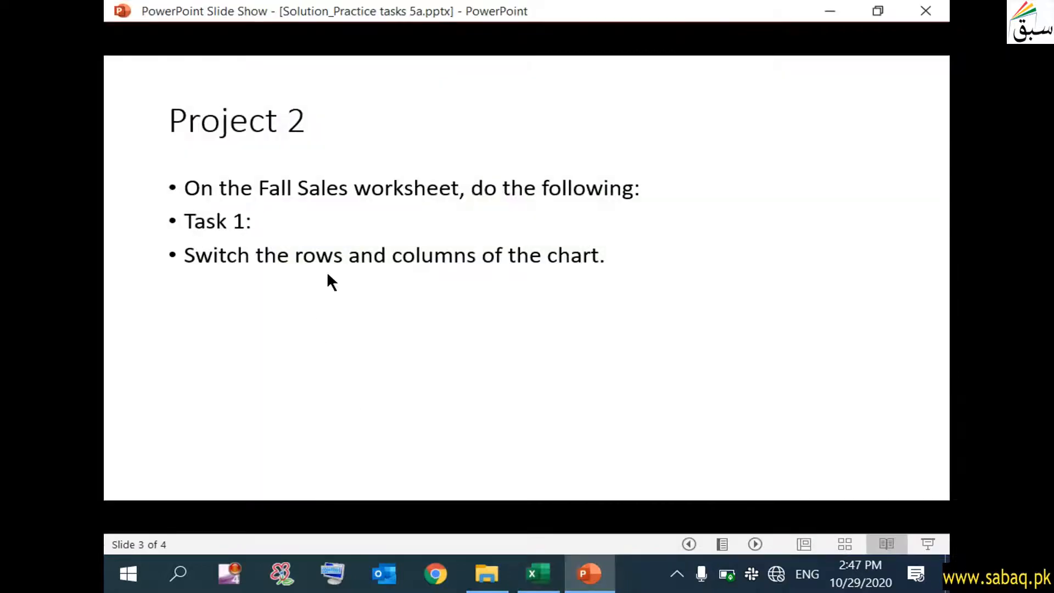
click(407, 285)
click(406, 286)
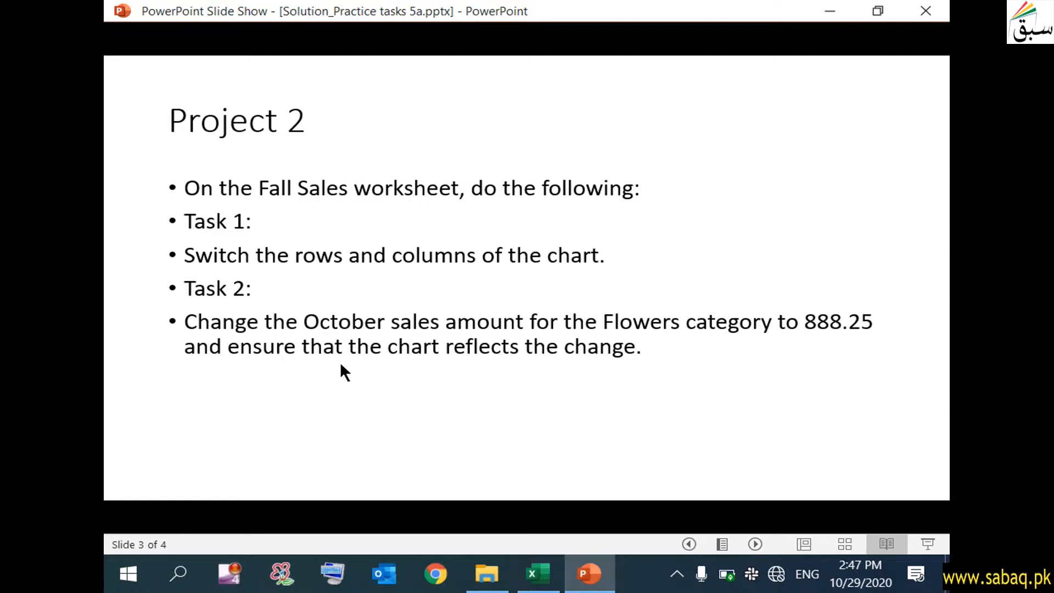
click(830, 11)
drag(736, 526, 667, 523)
scroll(258, 398, up, 1)
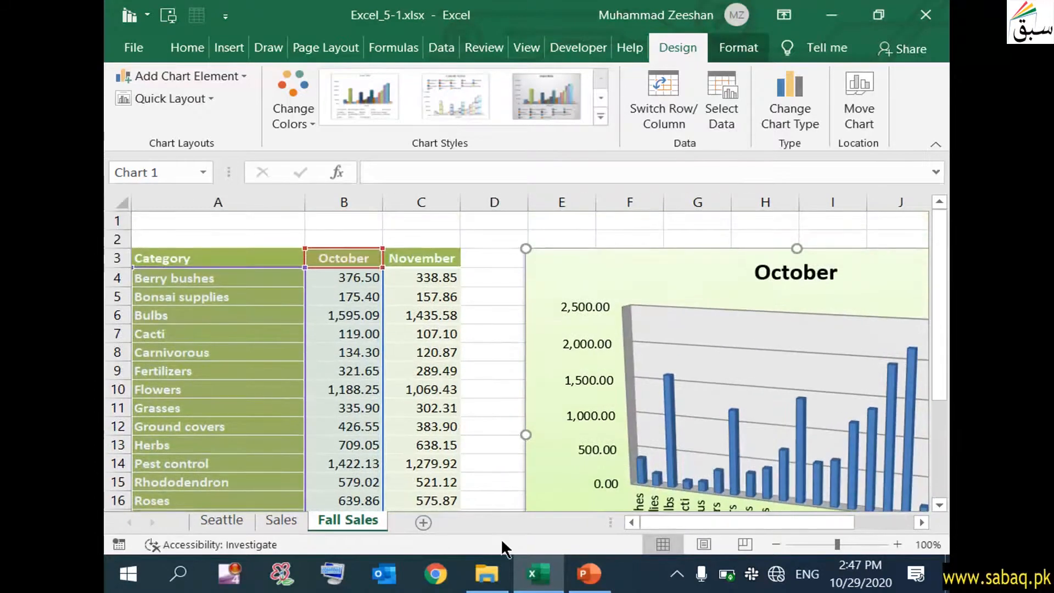
click(602, 581)
click(603, 581)
Set the October sales amount for the Flowers category in cell B10 to 888.25, and check the Flowers bar in the chart.
click(334, 387)
scroll(346, 419, down, 4)
scroll(344, 420, up, 4)
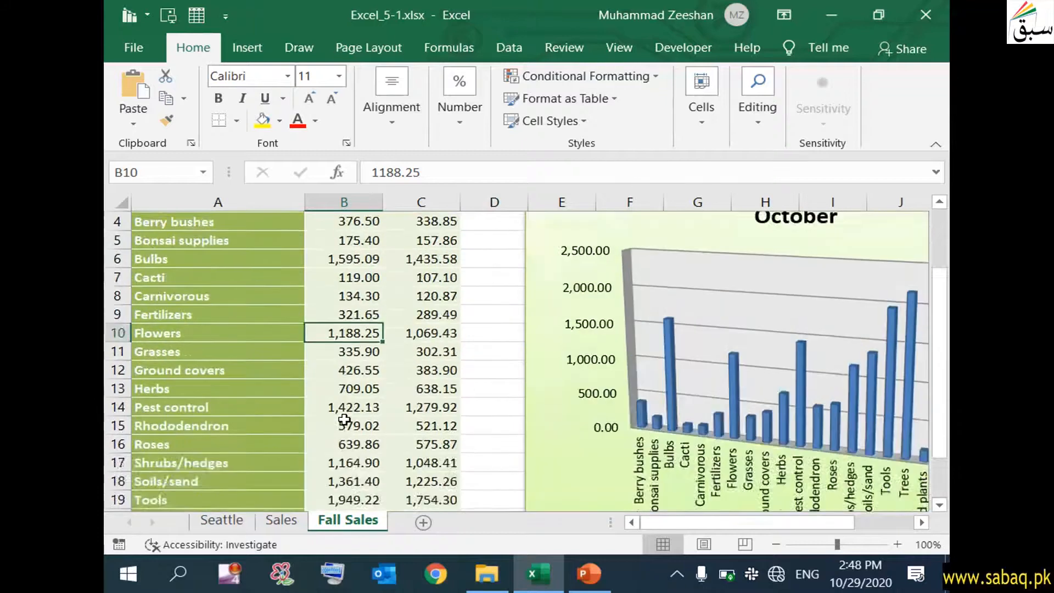
click(605, 576)
click(606, 576)
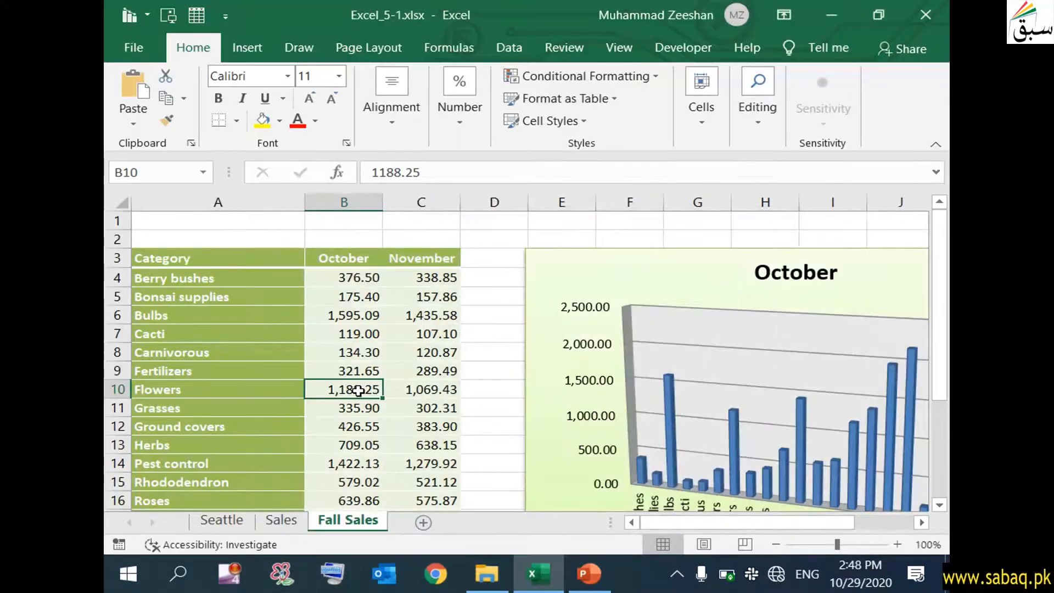
double_click(358, 390)
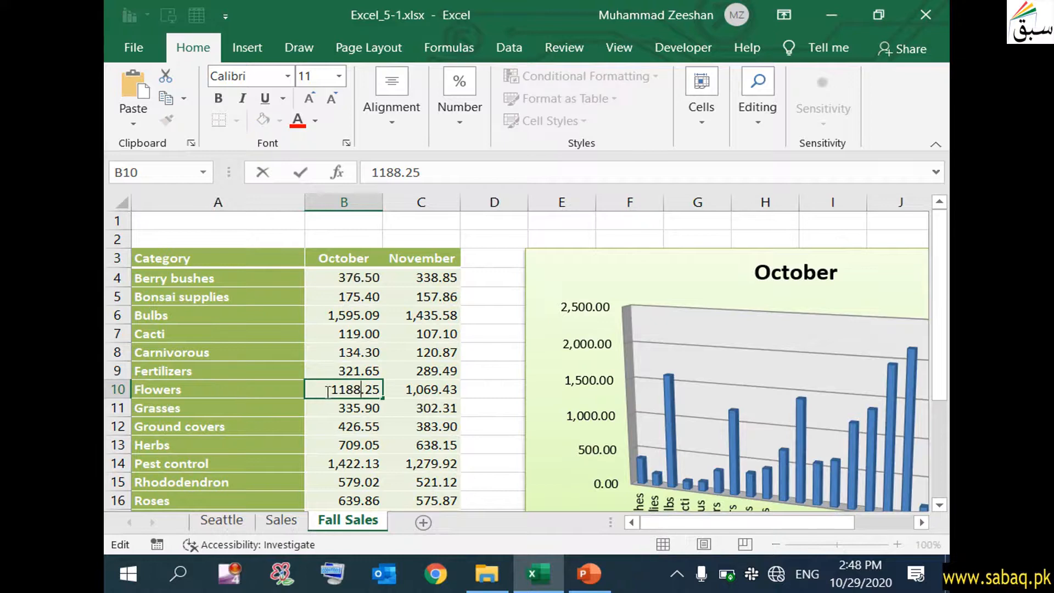
drag(328, 391, 400, 393)
text(8)
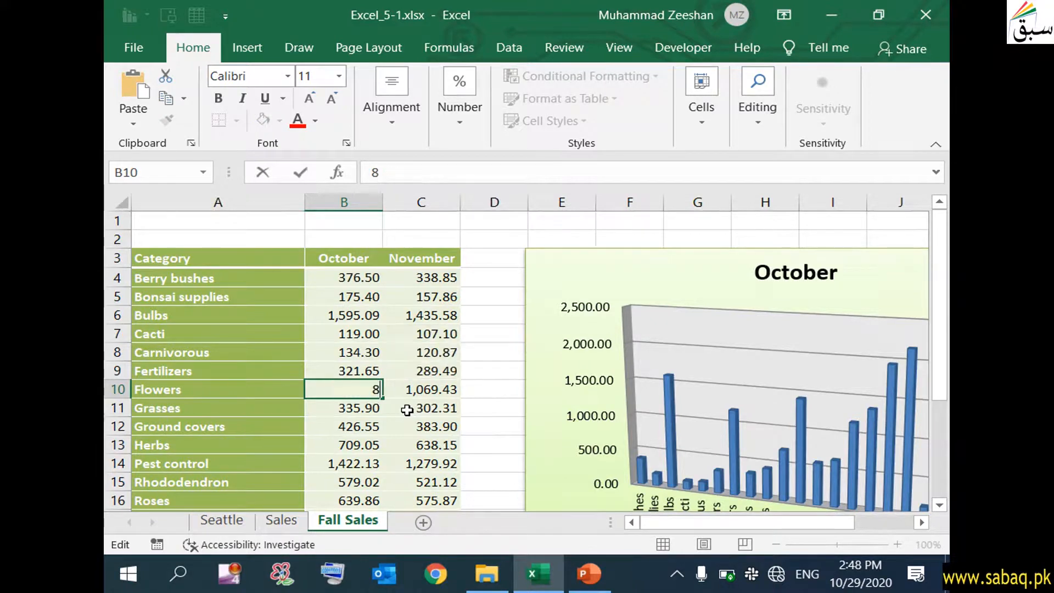
text(88.25)
key(Return)
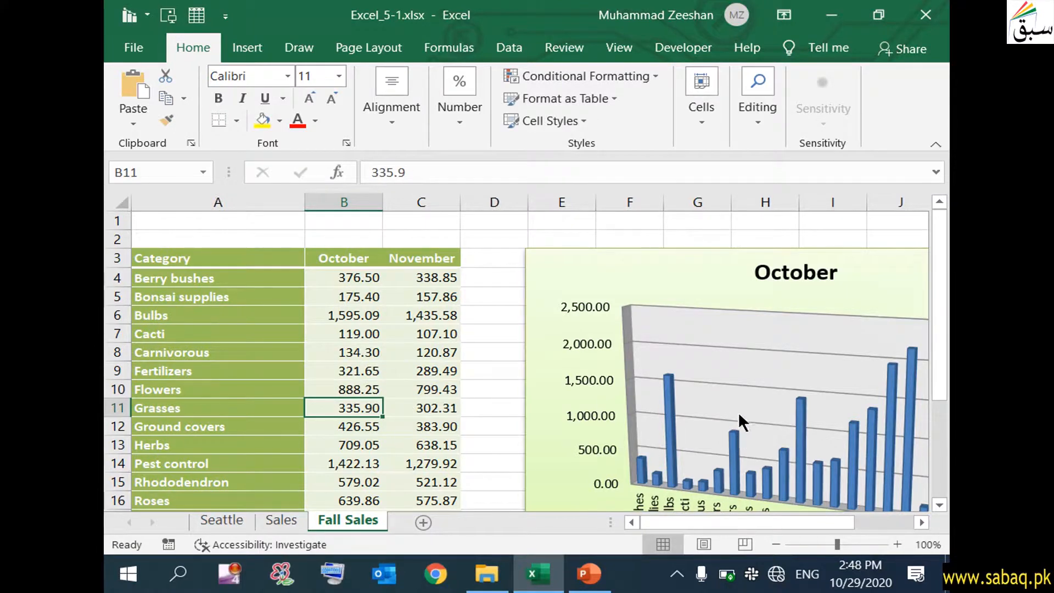
click(938, 504)
click(939, 504)
click(938, 504)
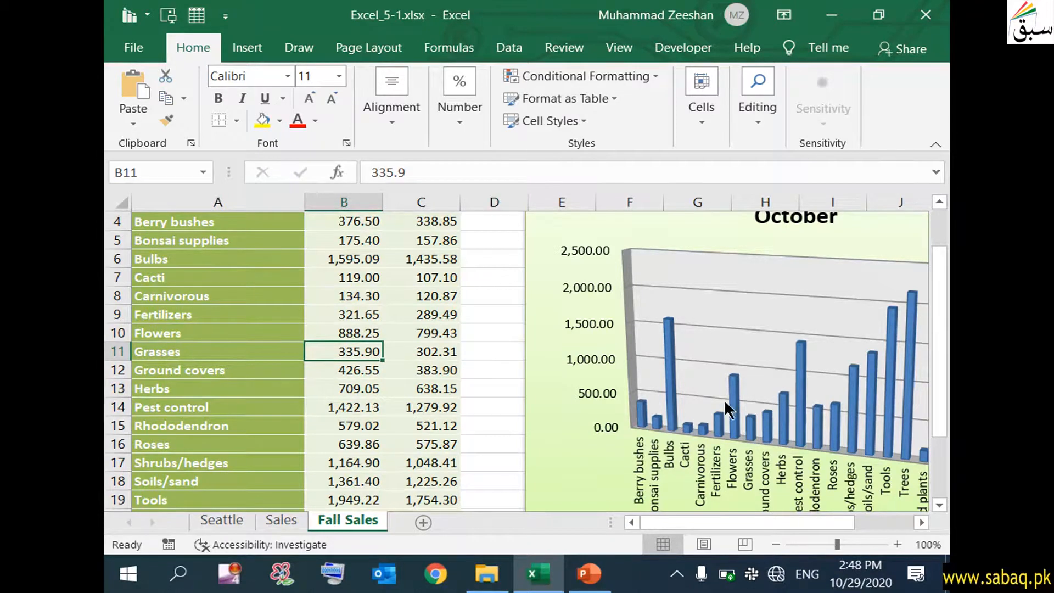
Switch to PowerPoint, reveal Task 3 on the Project 2 slide, and return to the Fall Sales worksheet in Excel.
click(589, 574)
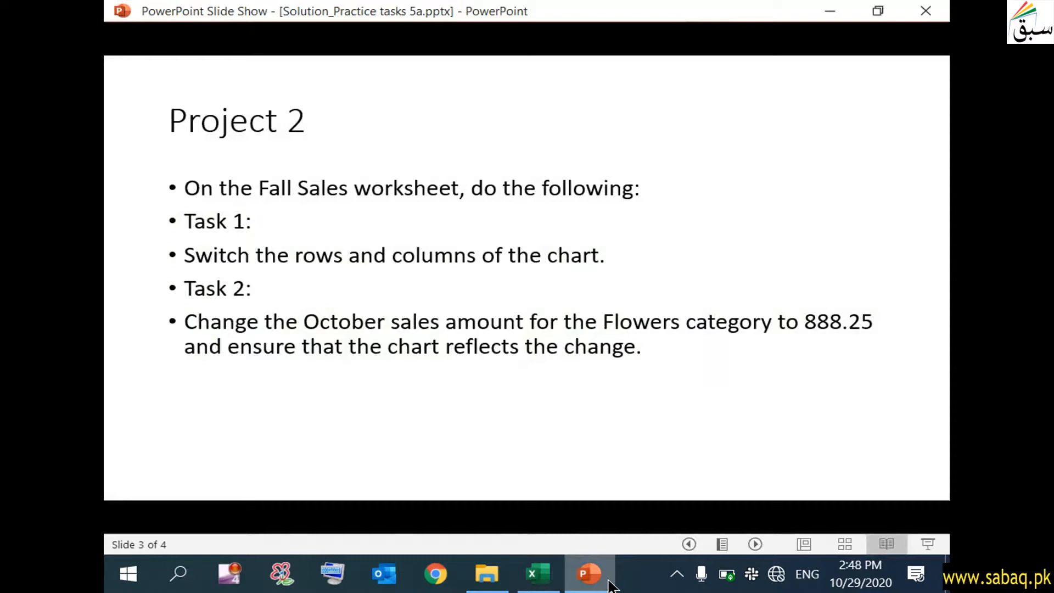
click(716, 378)
click(716, 377)
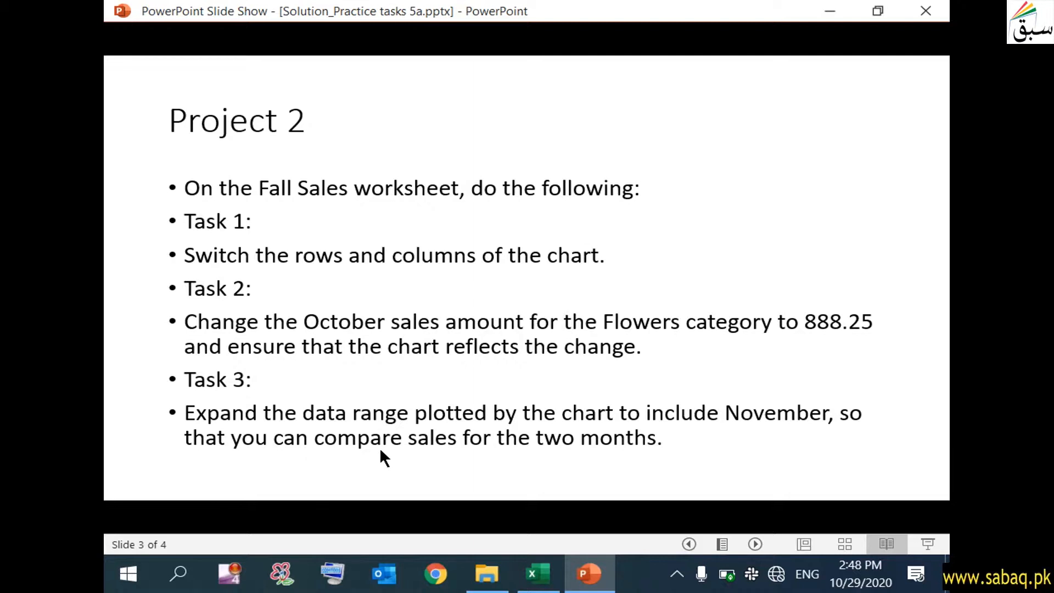
click(829, 11)
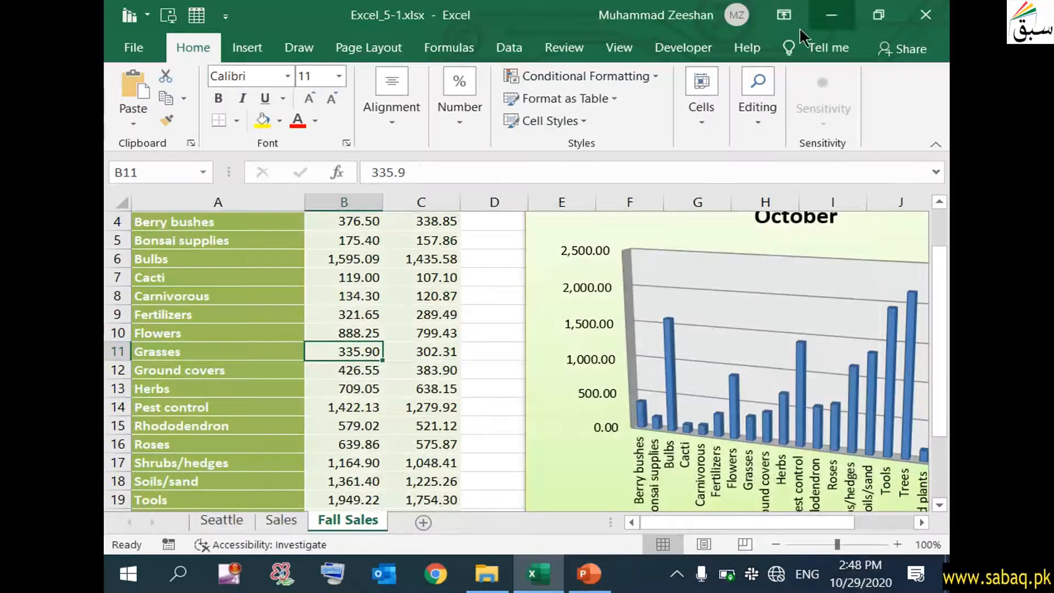
Select the chart to examine which table columns it plots, and look over the Category, October and November headings.
scroll(391, 293, up, 1)
click(360, 272)
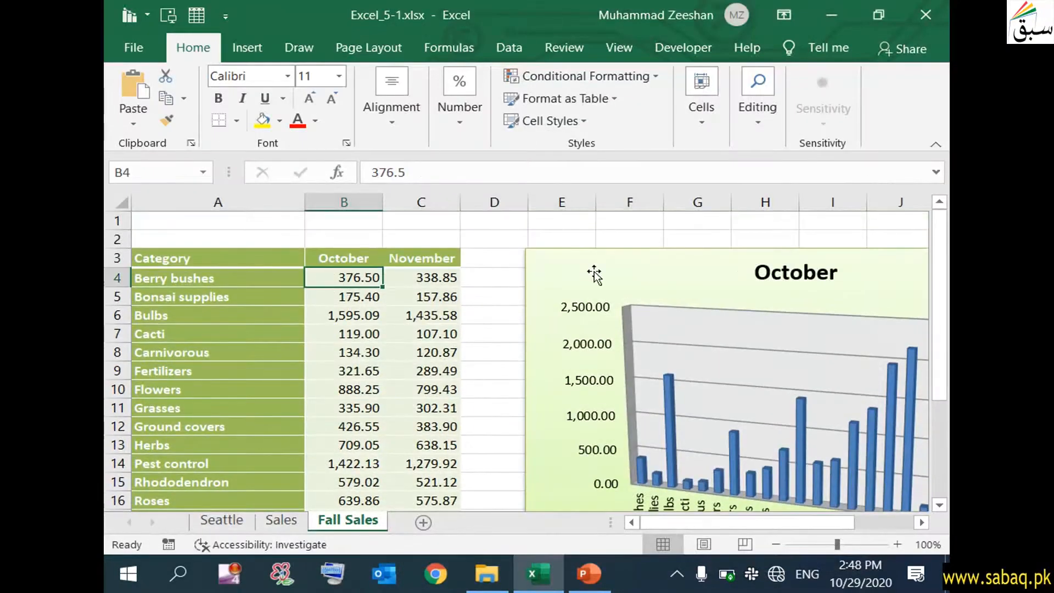
click(700, 273)
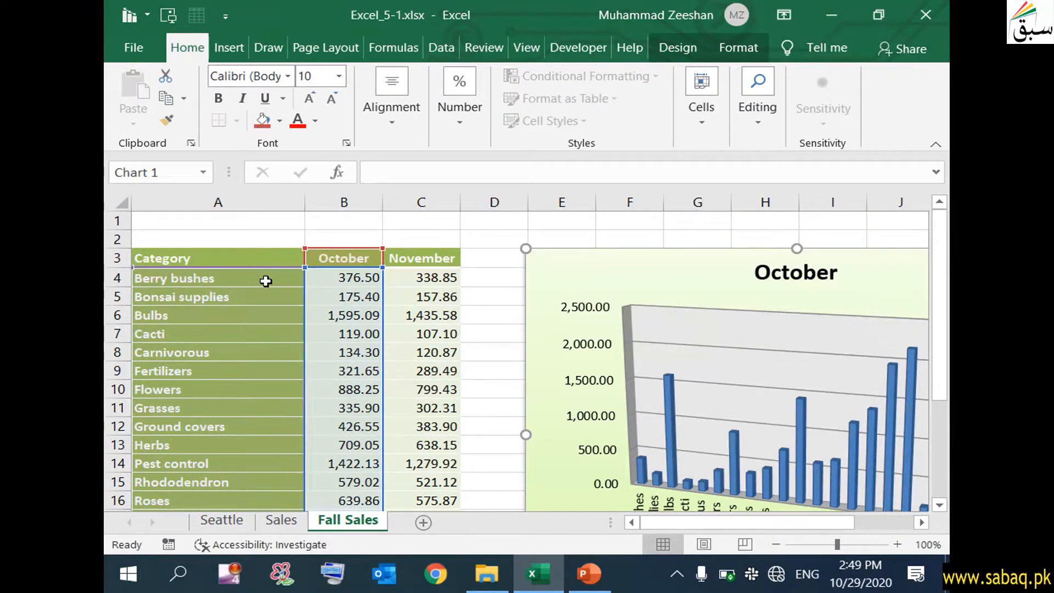
drag(270, 257, 400, 273)
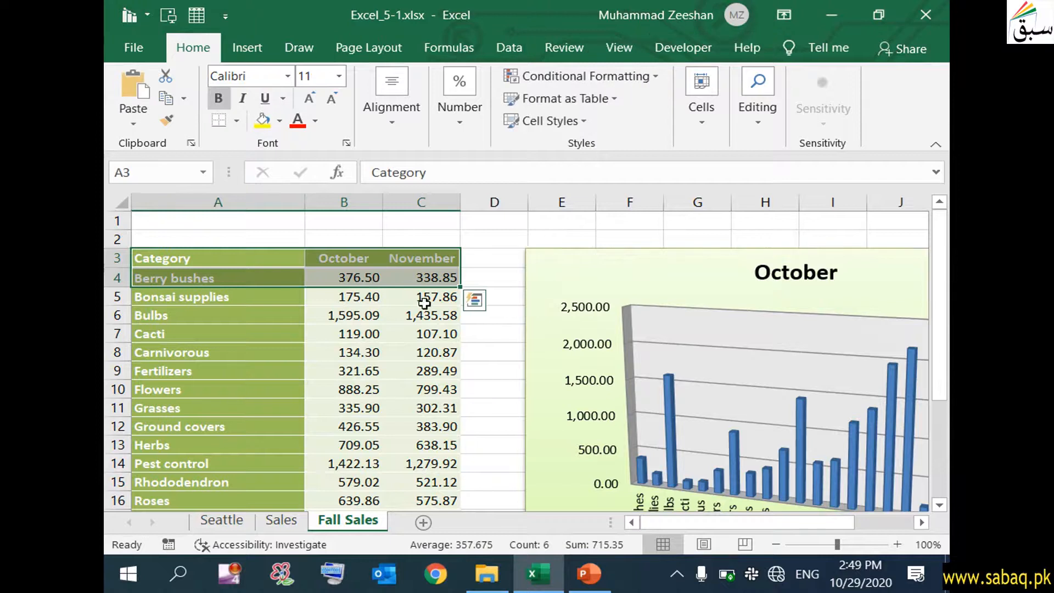
click(429, 290)
click(433, 257)
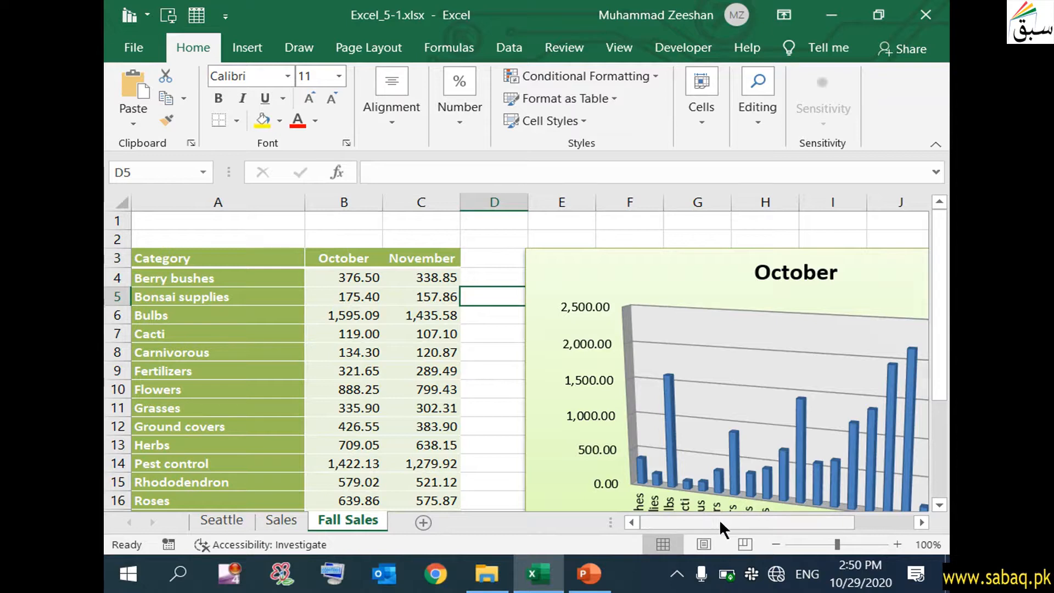
Expand the chart's data range to A3:C21 on Fall Sales to include November, and compare the two months' bars.
drag(724, 522, 764, 524)
click(732, 290)
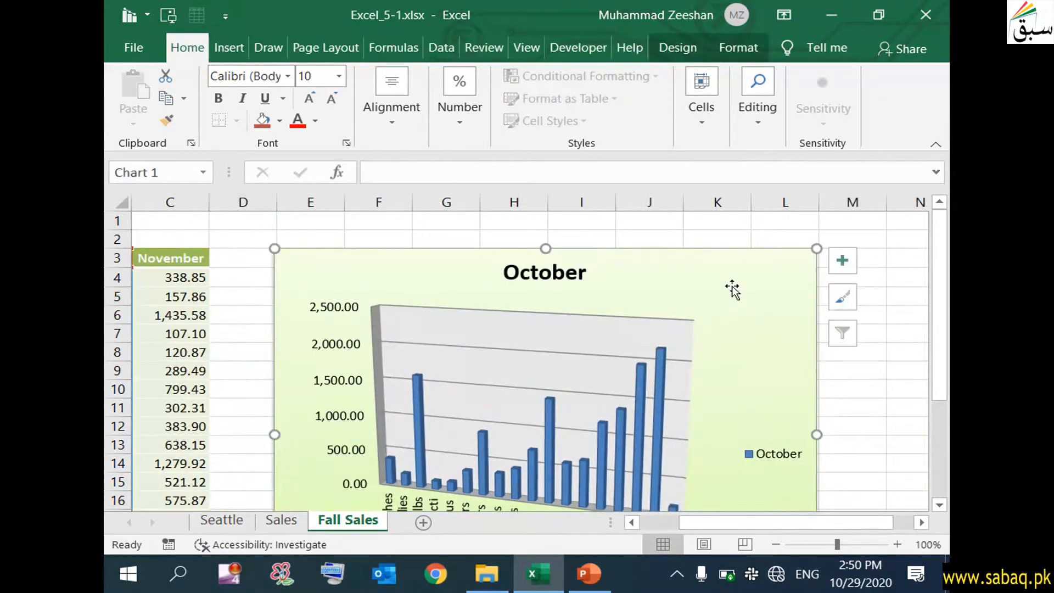
click(675, 48)
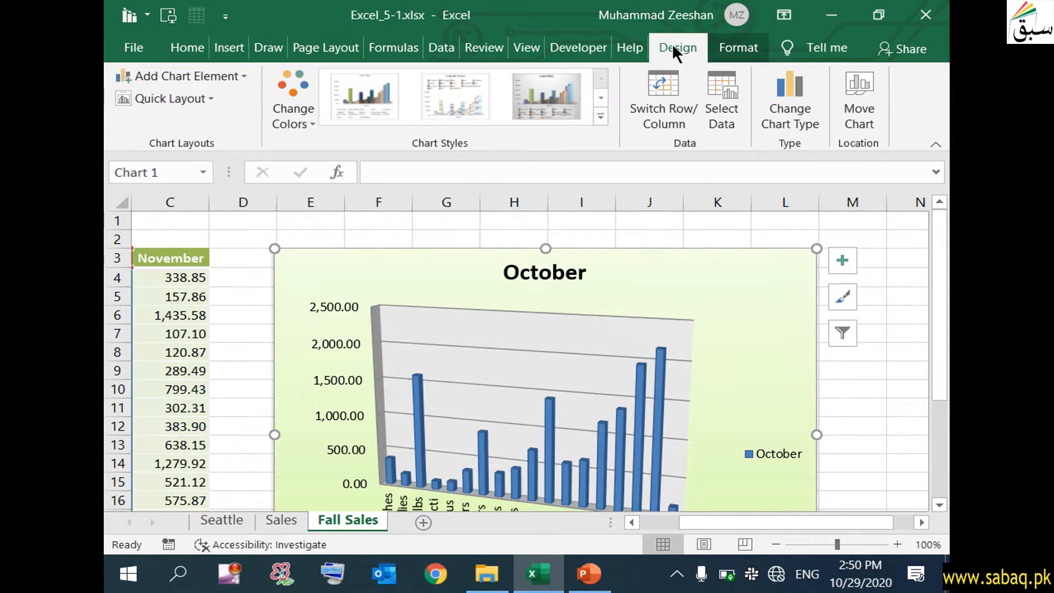
click(728, 97)
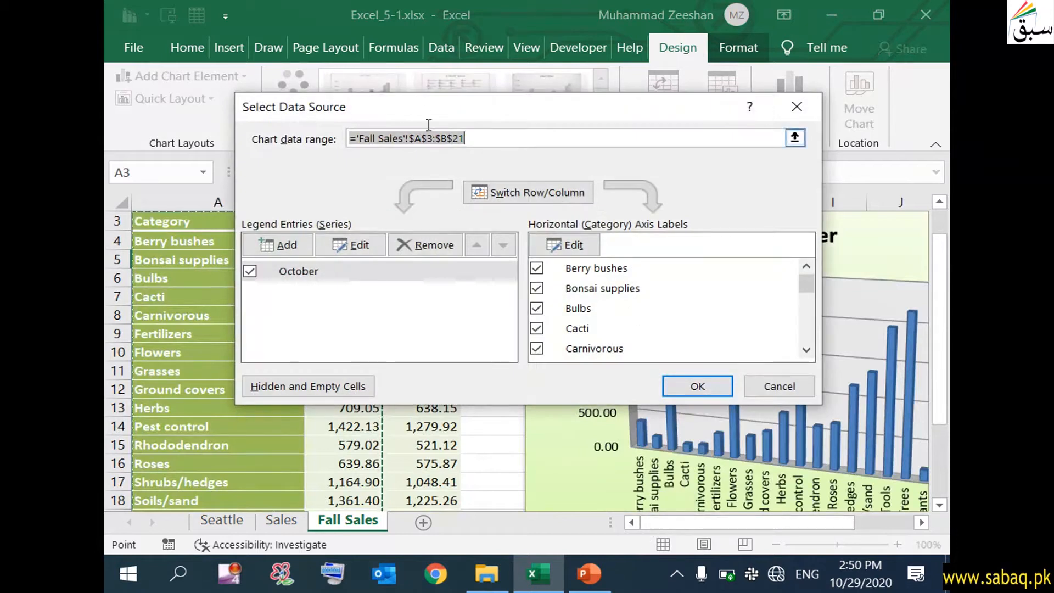
drag(429, 115, 614, 118)
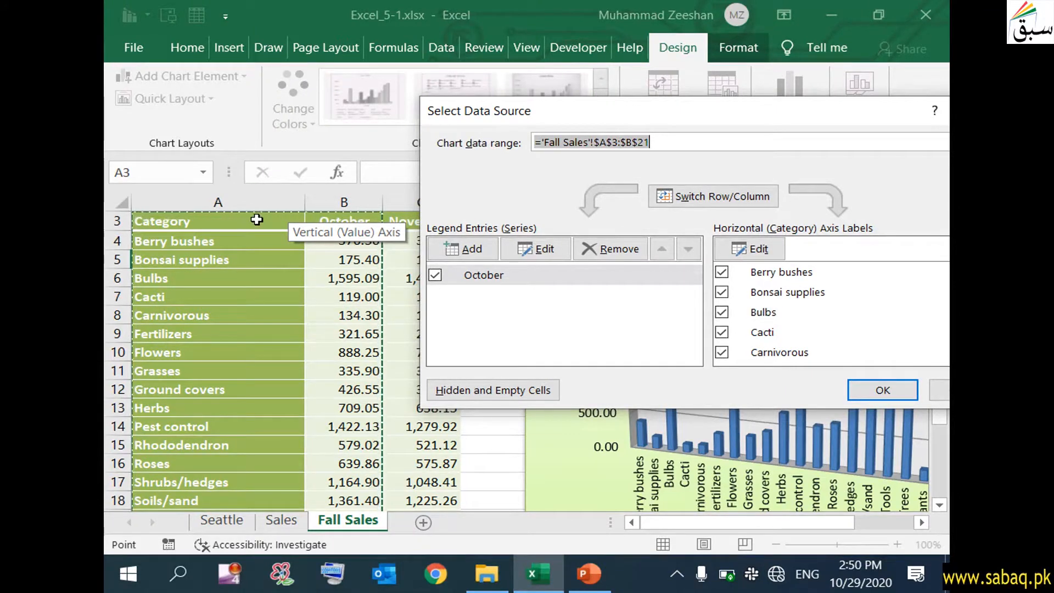
drag(250, 221, 397, 465)
drag(633, 117, 430, 89)
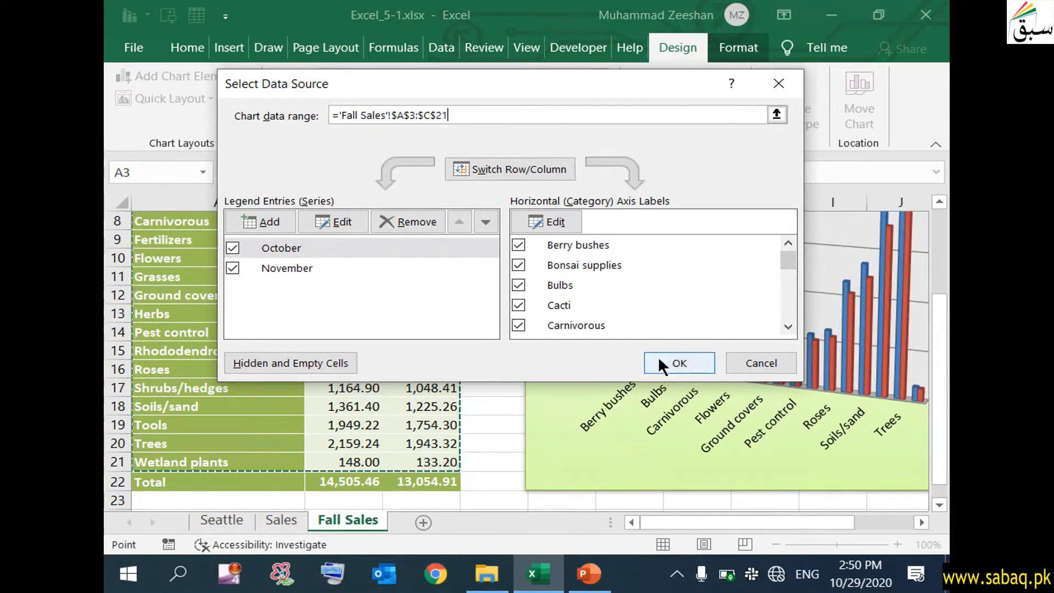
click(679, 361)
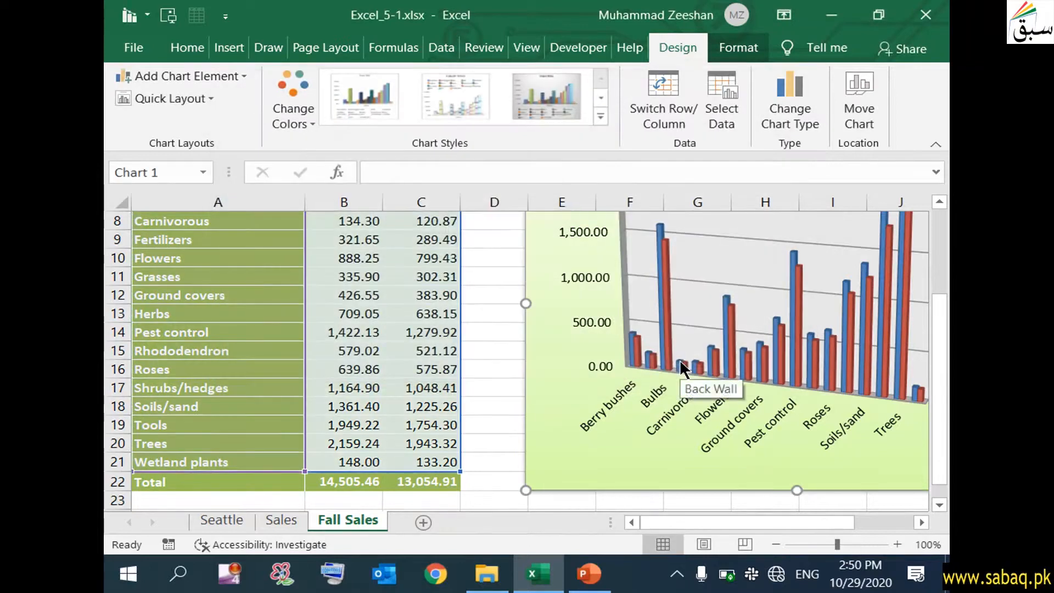
drag(731, 522, 747, 524)
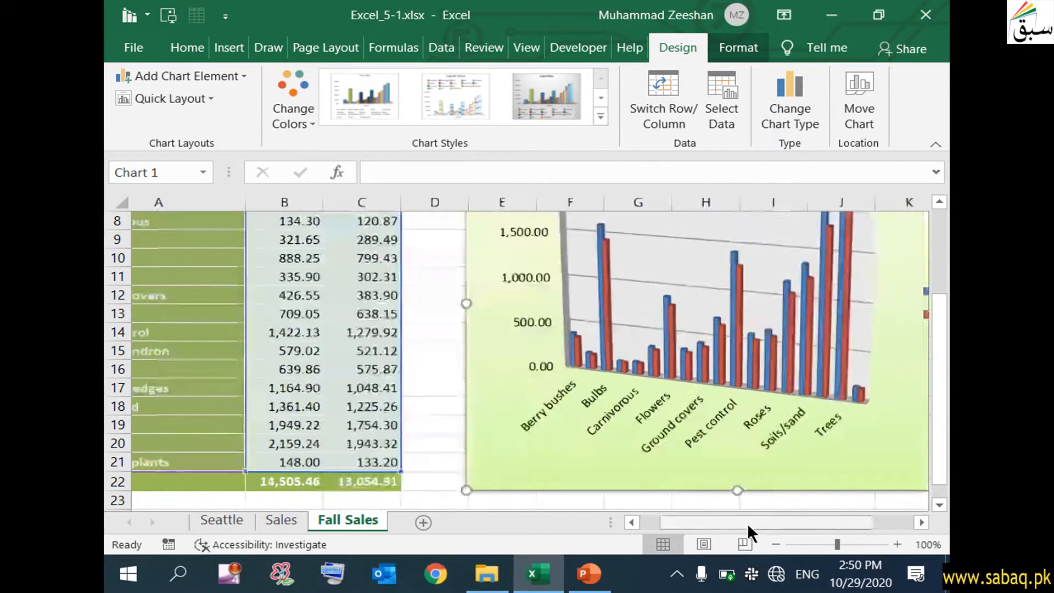
scroll(711, 491, up, 1)
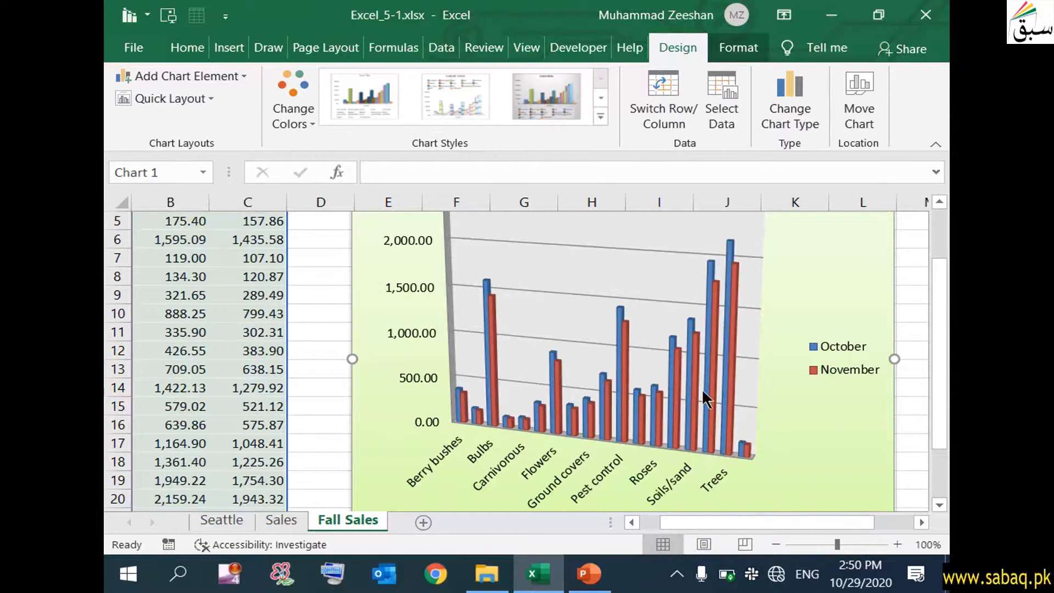
scroll(354, 259, up, 1)
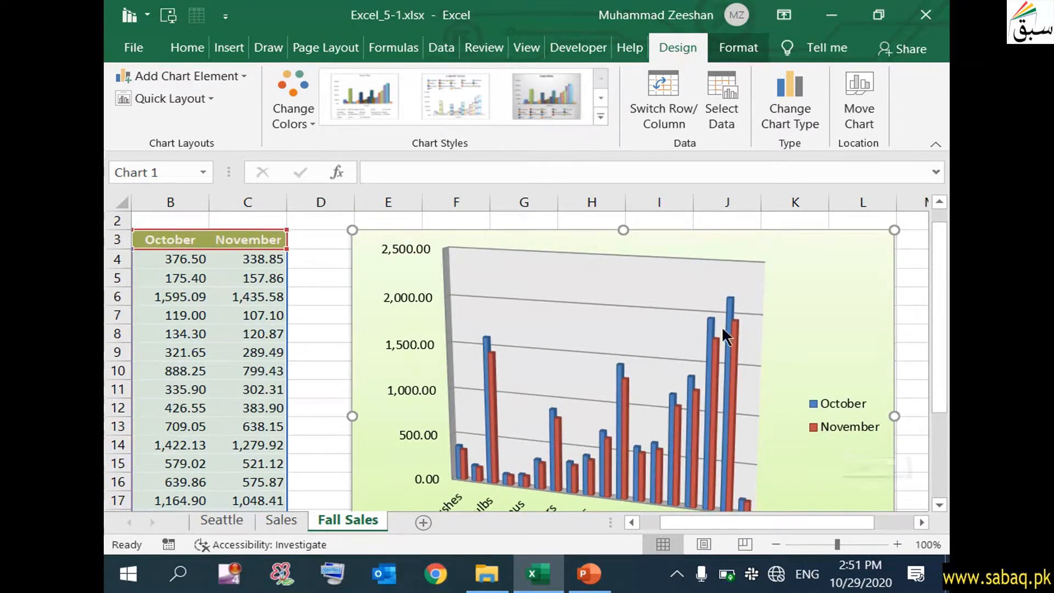
Examine the October and November bars against the category labels in the Fall Sales chart.
scroll(571, 367, down, 1)
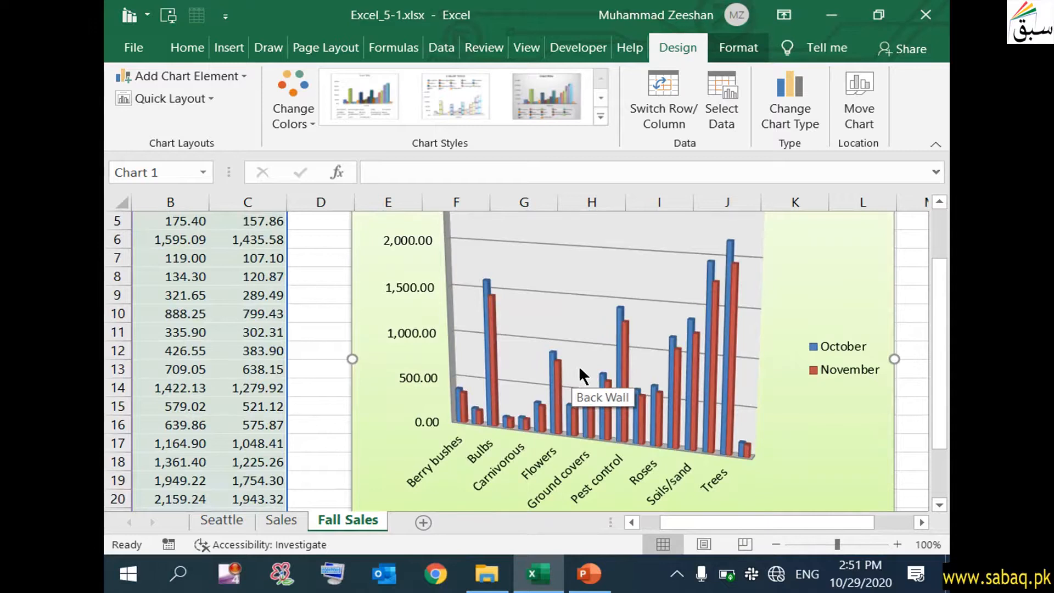
scroll(577, 367, up, 1)
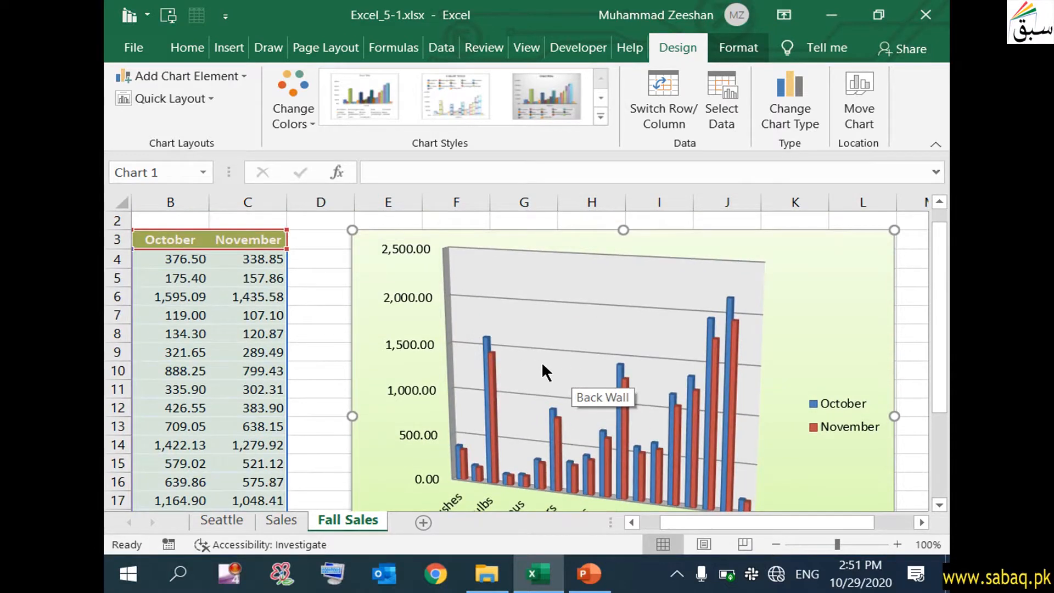
scroll(545, 361, down, 1)
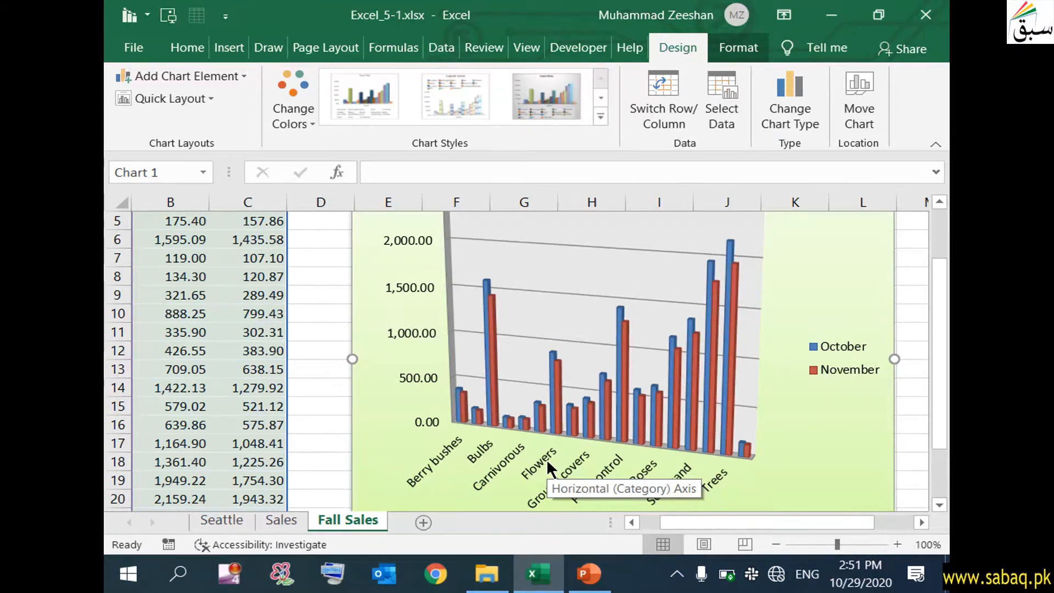
Switch to PowerPoint, advance to the Check your work slide, and reveal its first instruction.
click(589, 573)
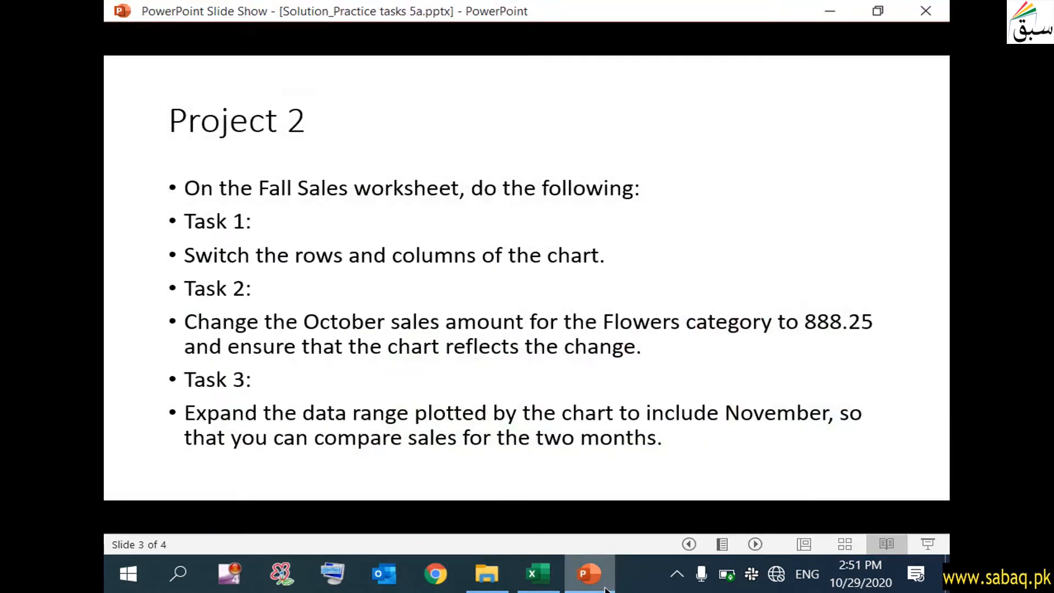
click(716, 384)
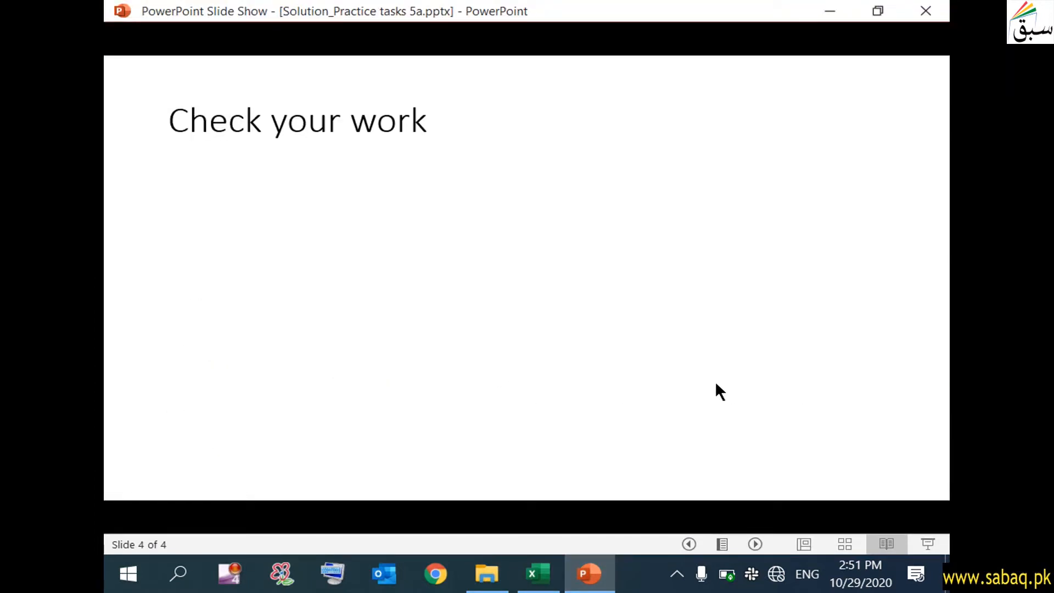
click(716, 384)
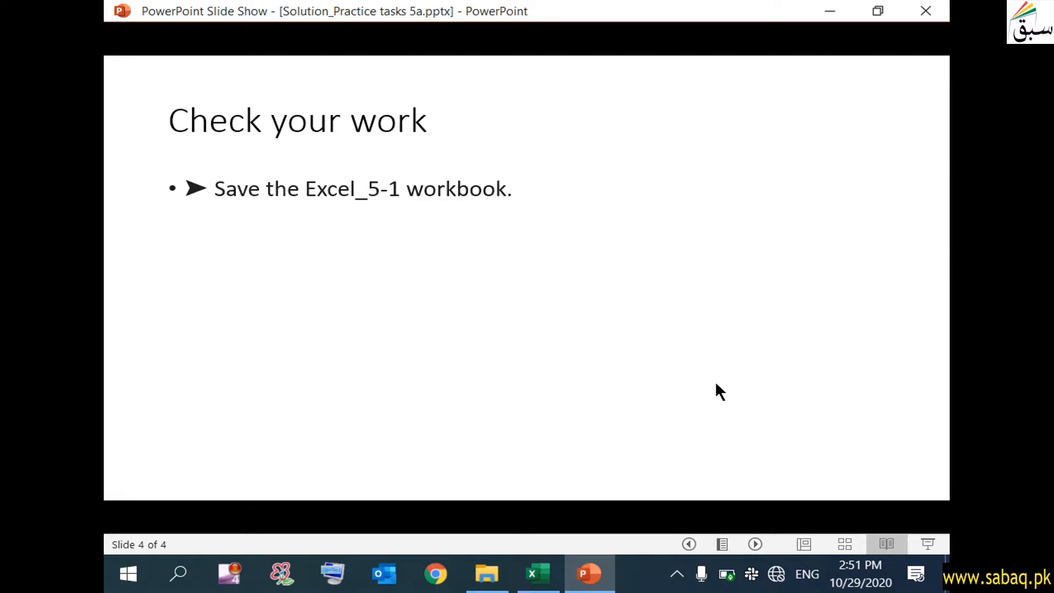
Switch to the Excel_5-1 workbook in Excel, return to PowerPoint, and reveal the second instruction on the Check your work slide.
click(537, 574)
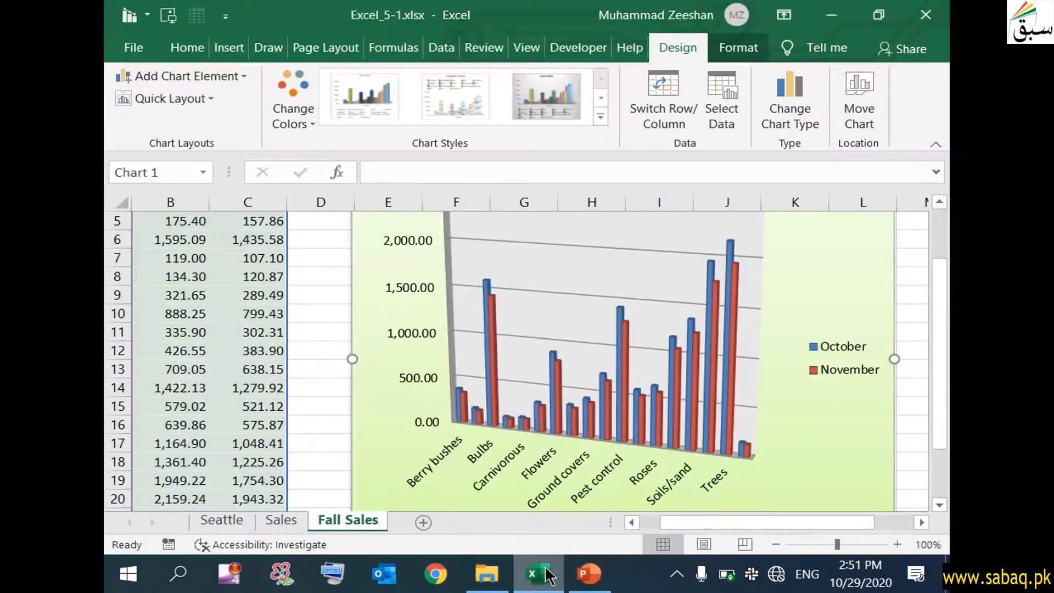
click(590, 579)
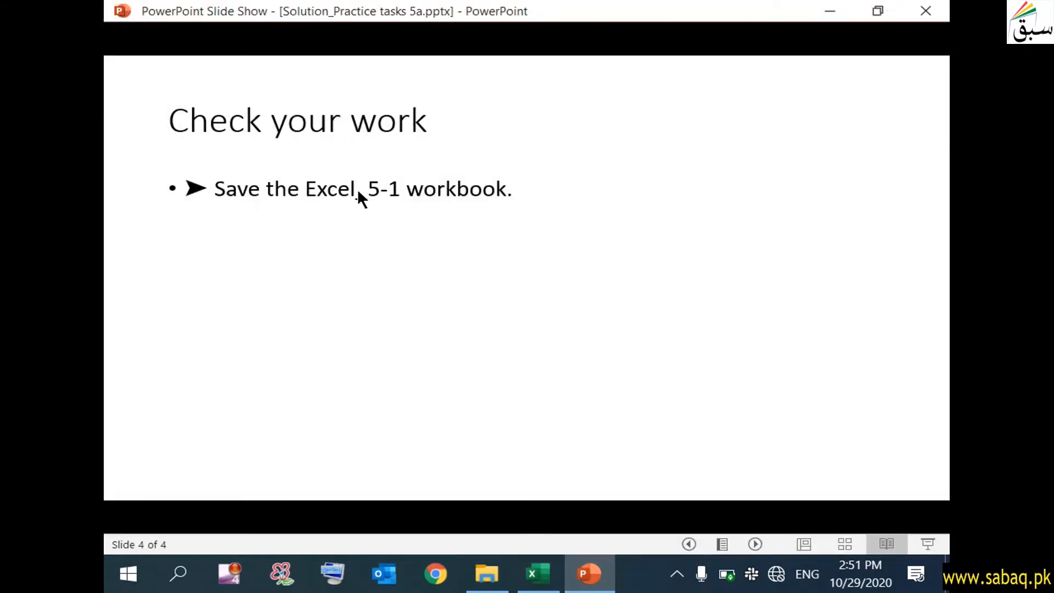
click(617, 193)
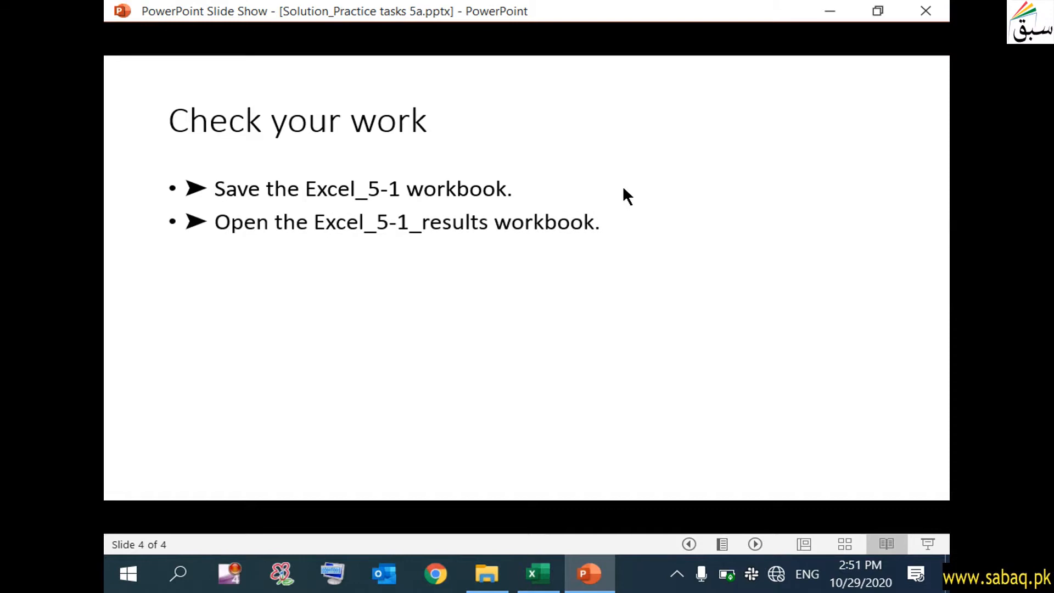